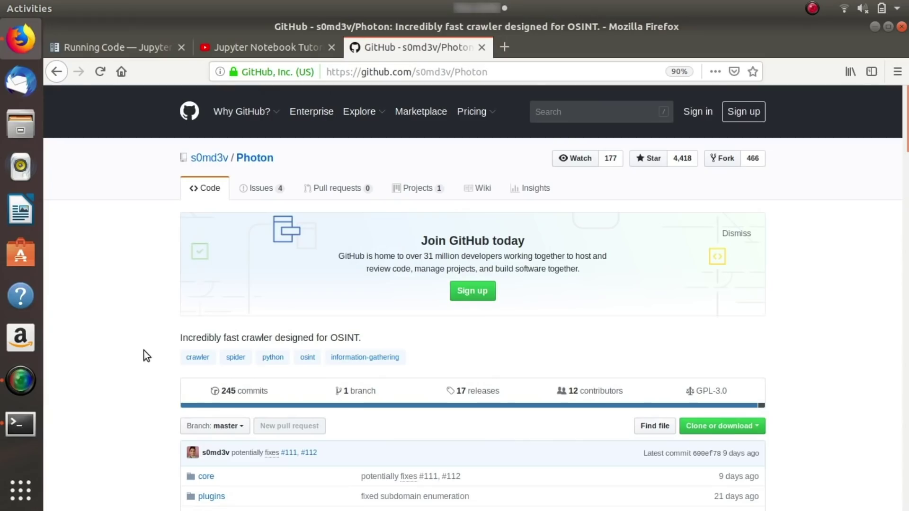
Examine the Photon repository's file list and README, including its data extraction features, options, plugins, Docker and update sections
scroll(144, 350, "down", 5)
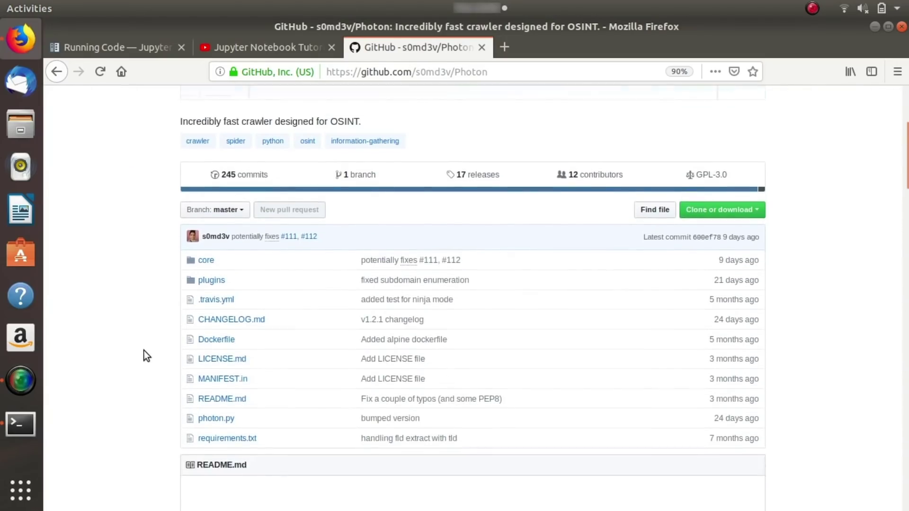
scroll(144, 350, "up", 5)
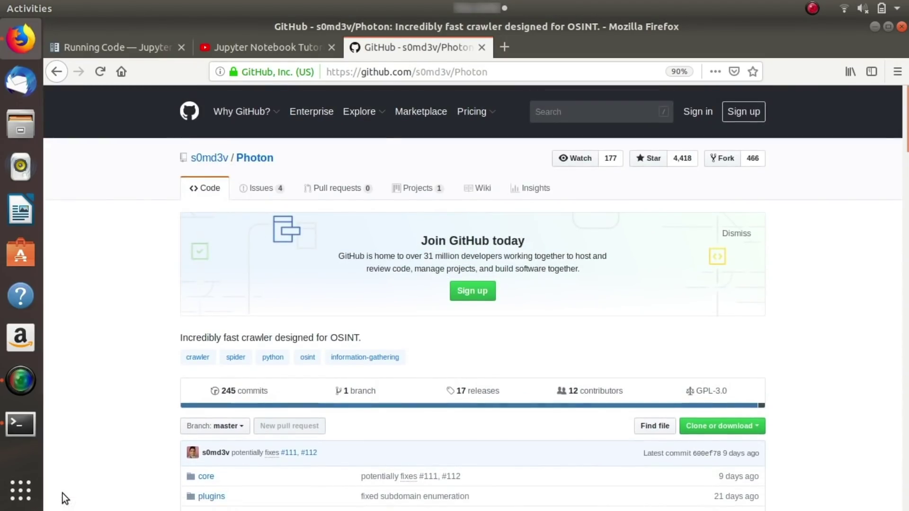
scroll(152, 438, "down", 12)
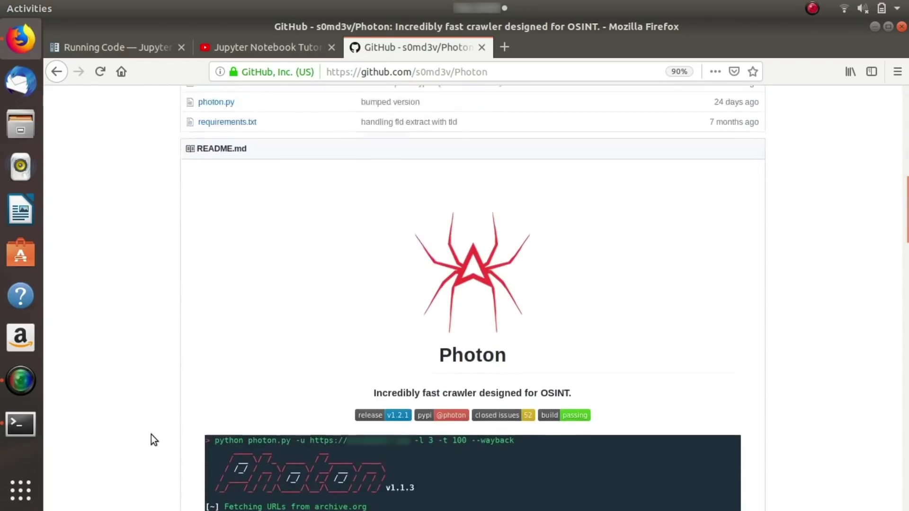
scroll(330, 387, "down", 1)
scroll(472, 353, "down", 12)
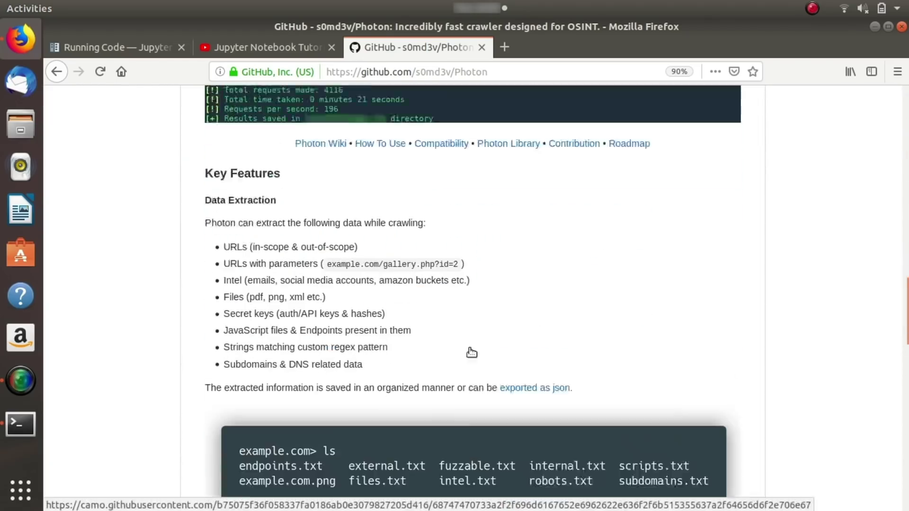
scroll(472, 352, "down", 2)
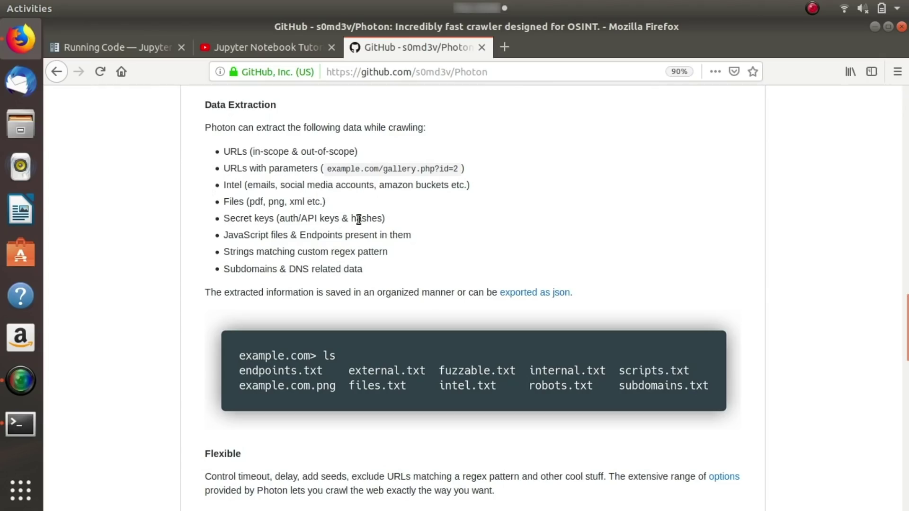
scroll(324, 295, "down", 1)
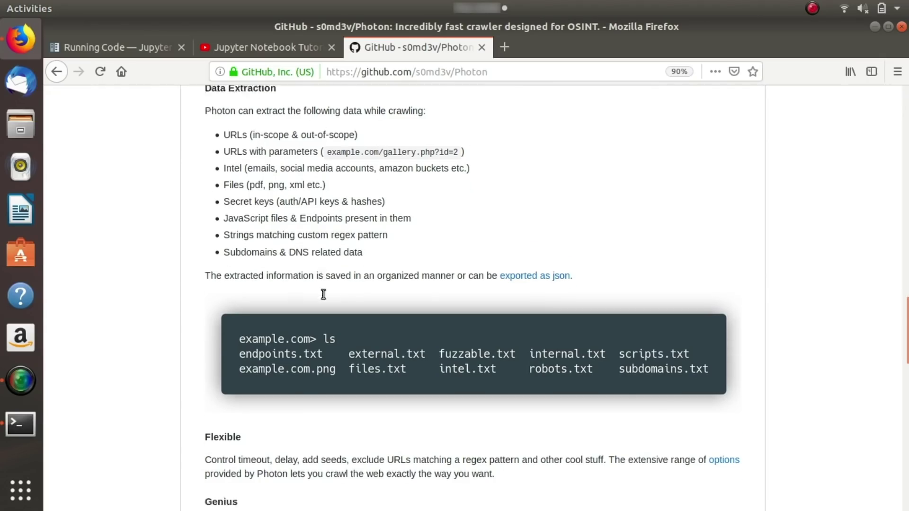
scroll(323, 294, "down", 3)
scroll(323, 295, "up", 2)
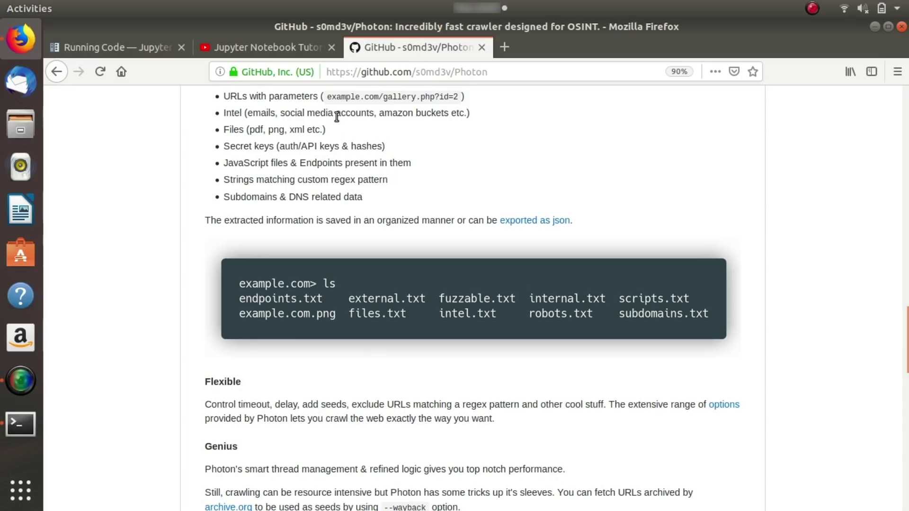
scroll(296, 279, "down", 4)
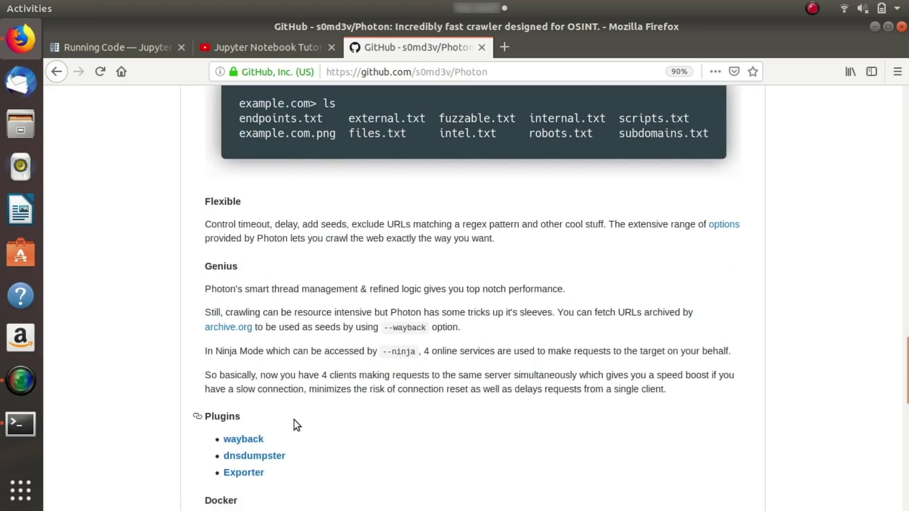
scroll(294, 419, "down", 5)
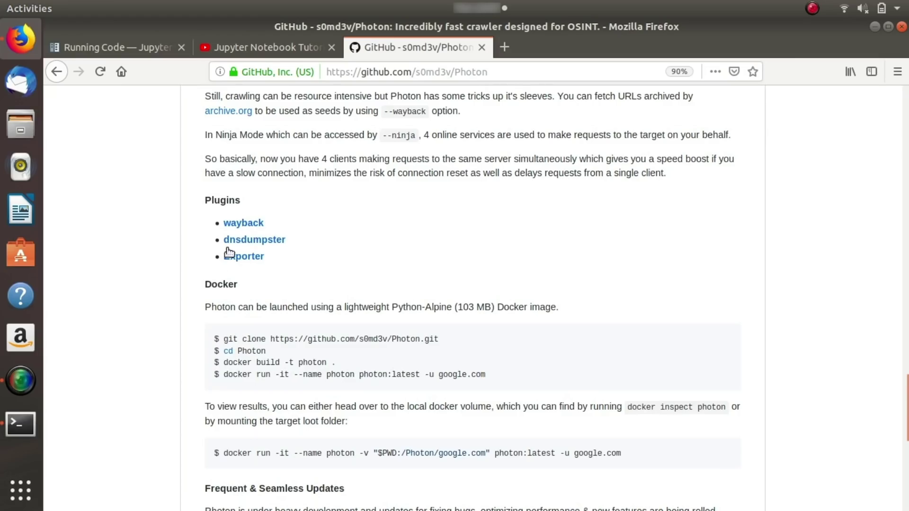
scroll(274, 310, "down", 5)
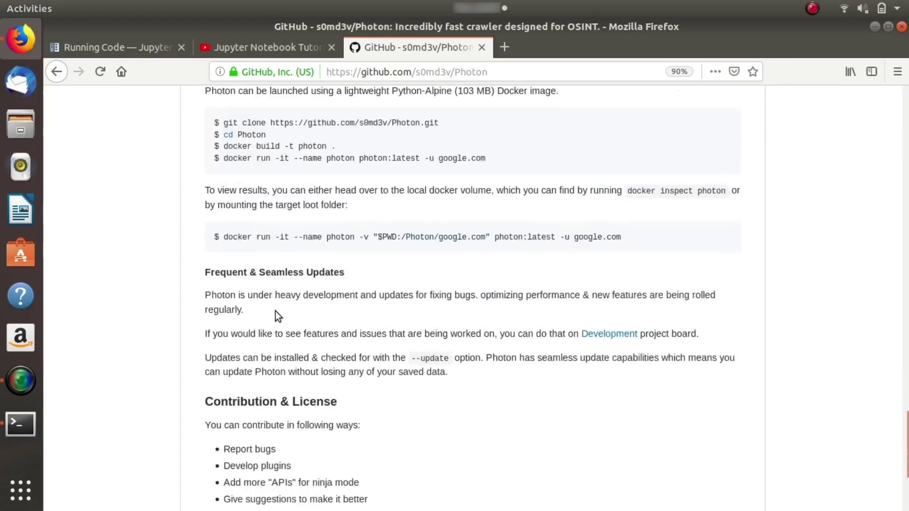
scroll(276, 313, "up", 5)
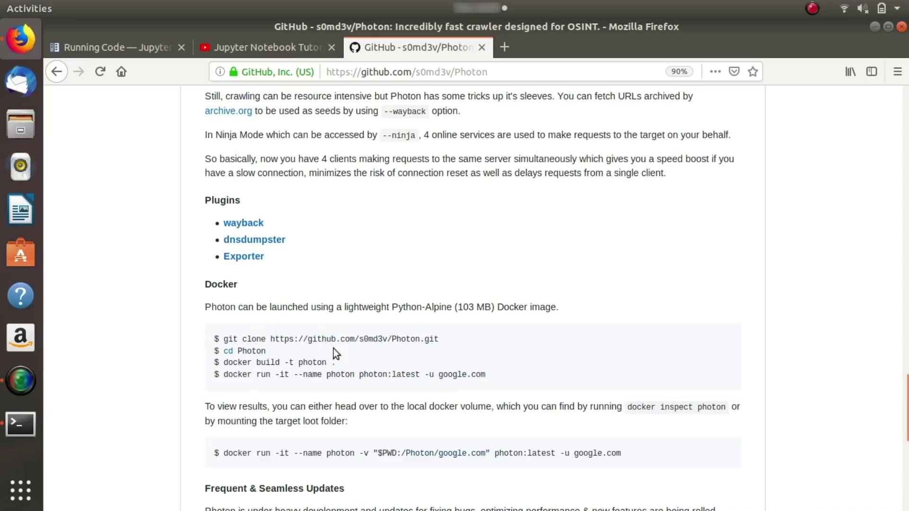
Check the wayback plugin's usage page, return to the Photon README and review its remaining sections
left_click(244, 224)
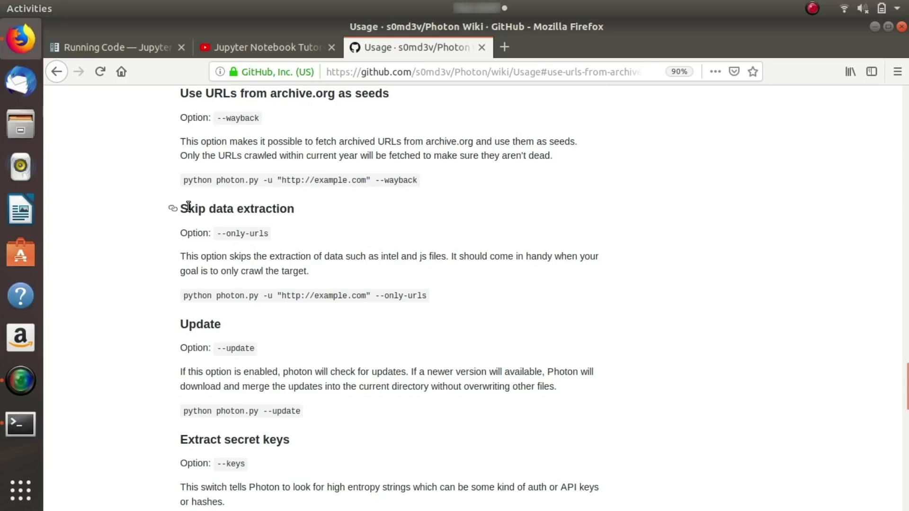
left_click(58, 73)
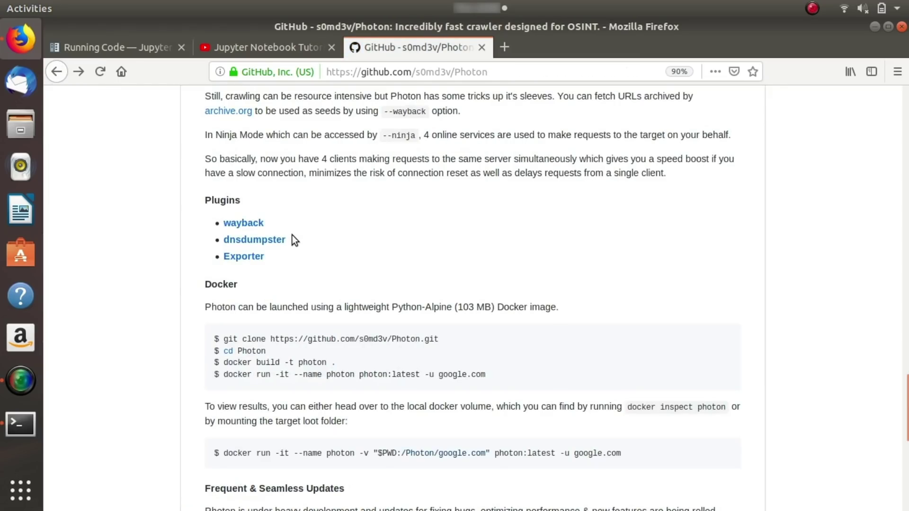
scroll(292, 235, "down", 5)
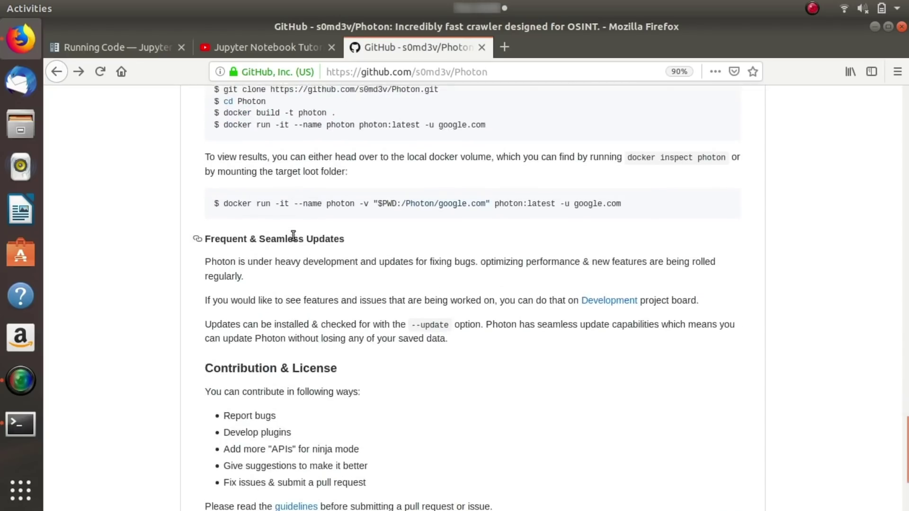
scroll(293, 235, "up", 3)
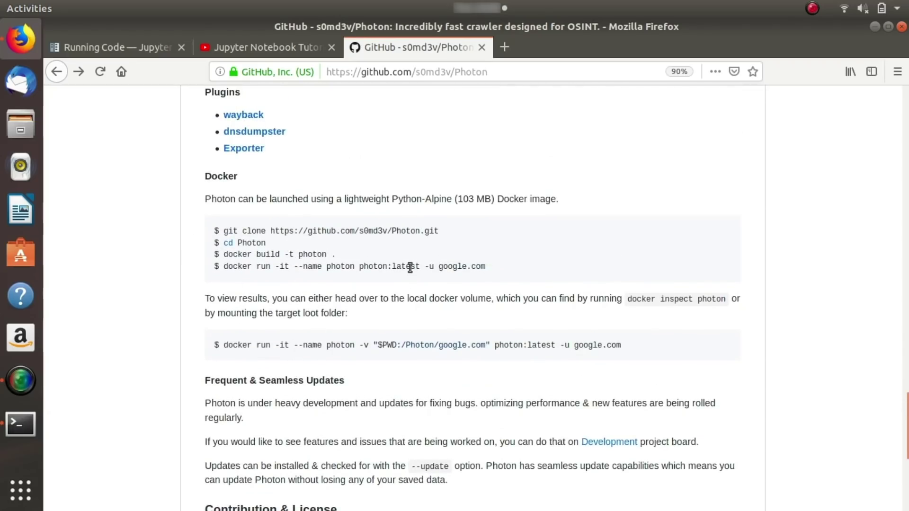
scroll(410, 267, "down", 2)
scroll(338, 146, "up", 2)
scroll(368, 345, "down", 6)
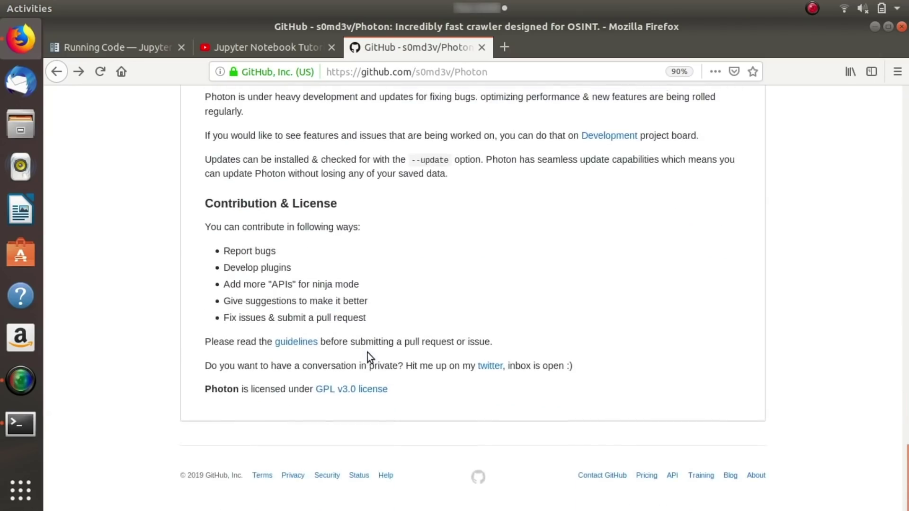
Copy the HTTPS clone URL of the Photon repository
scroll(368, 355, "up", 20)
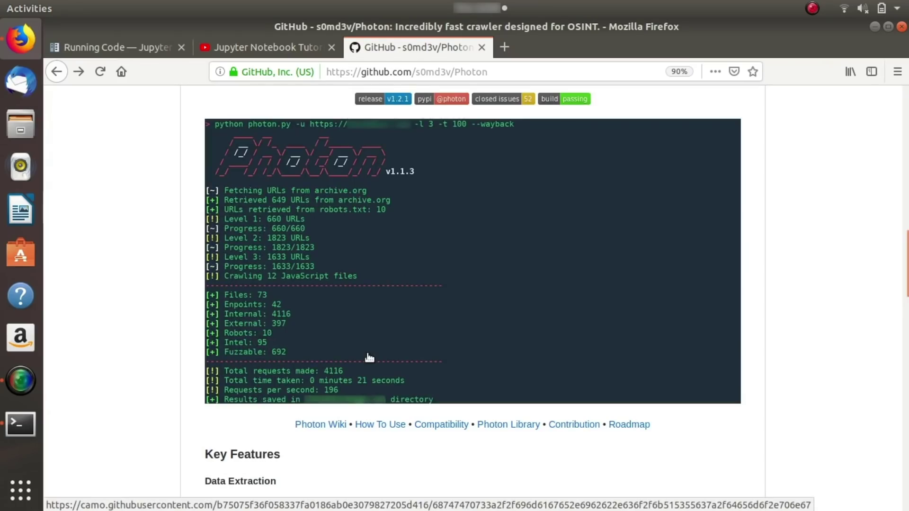
scroll(368, 355, "up", 10)
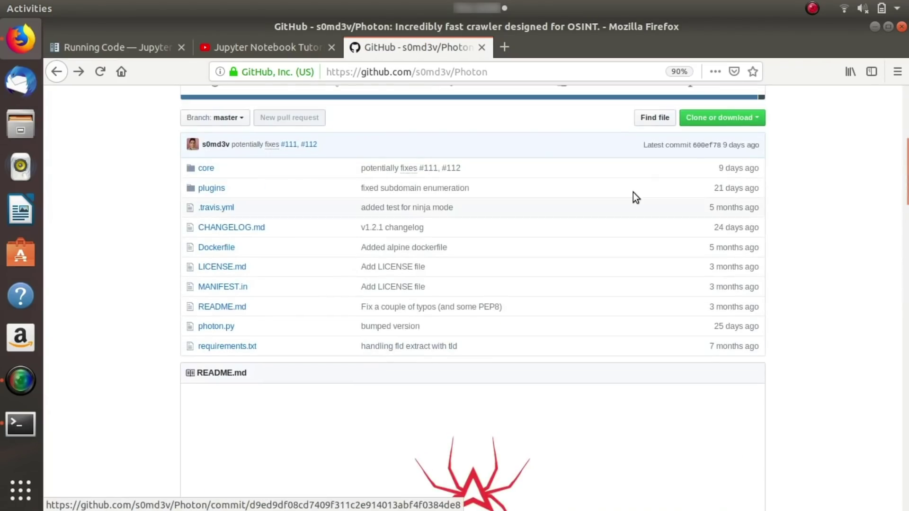
left_click(704, 120)
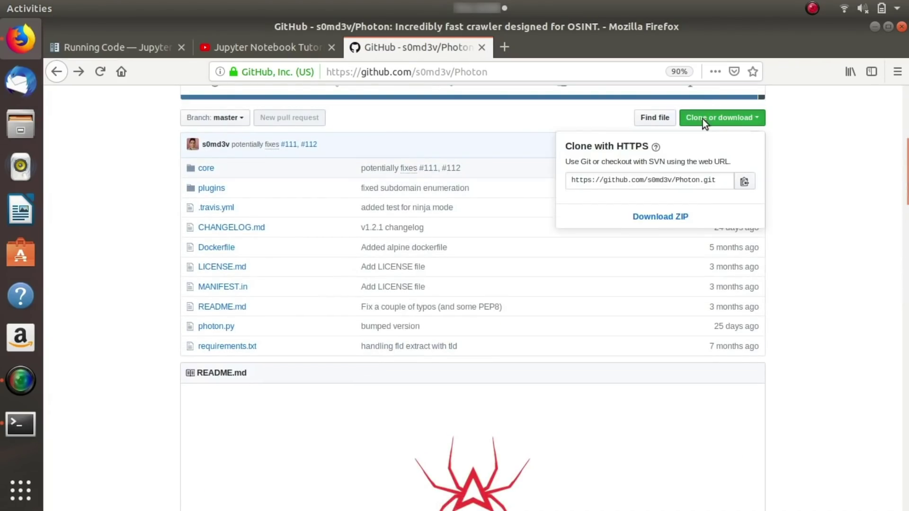
left_click(613, 182)
key("ctrl+c")
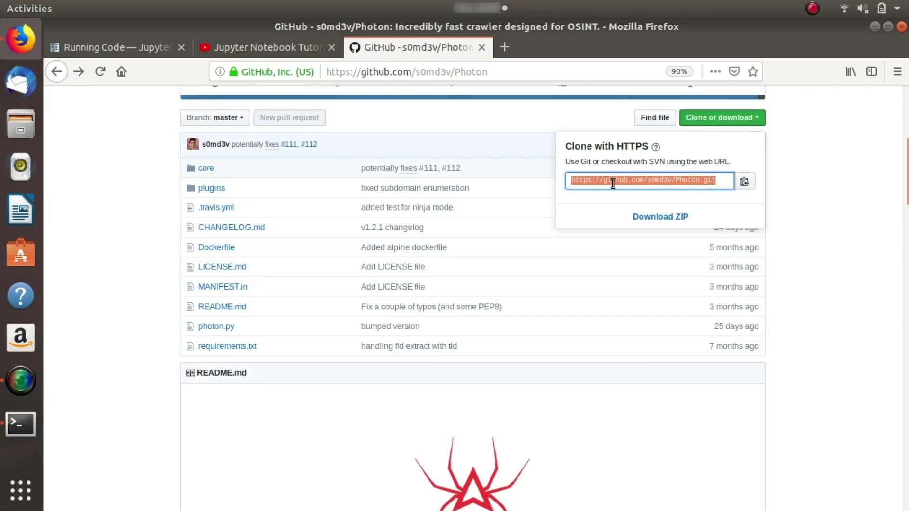
Switch to the terminal and change from the Photon folder to the home directory
key("alt+Tab")
type("c")
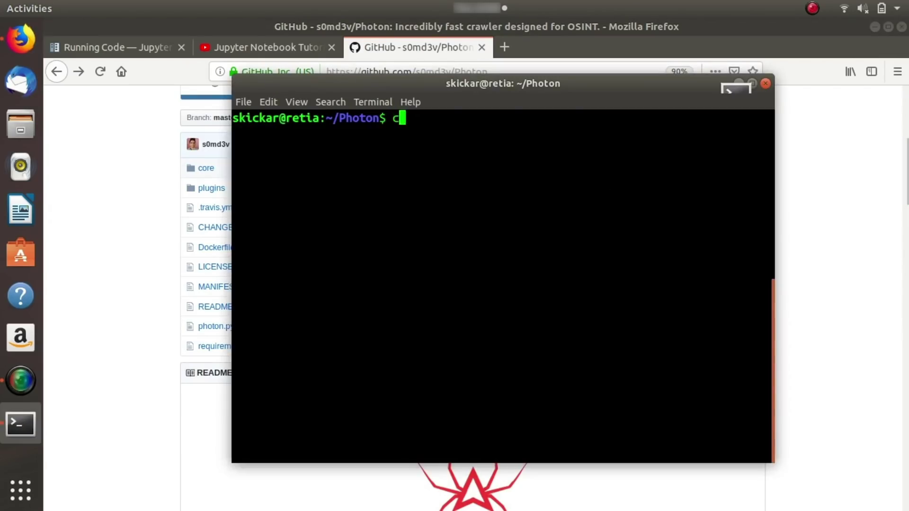
type("d")
key("Return")
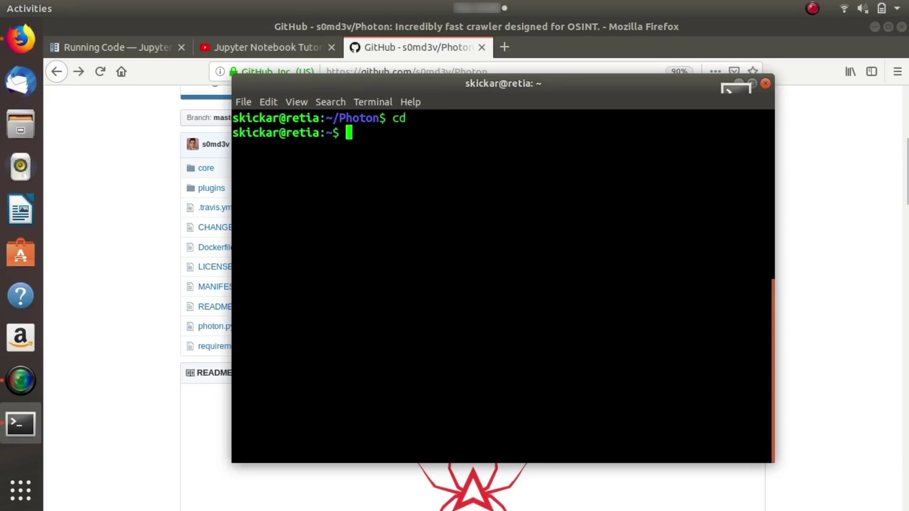
type("git clo")
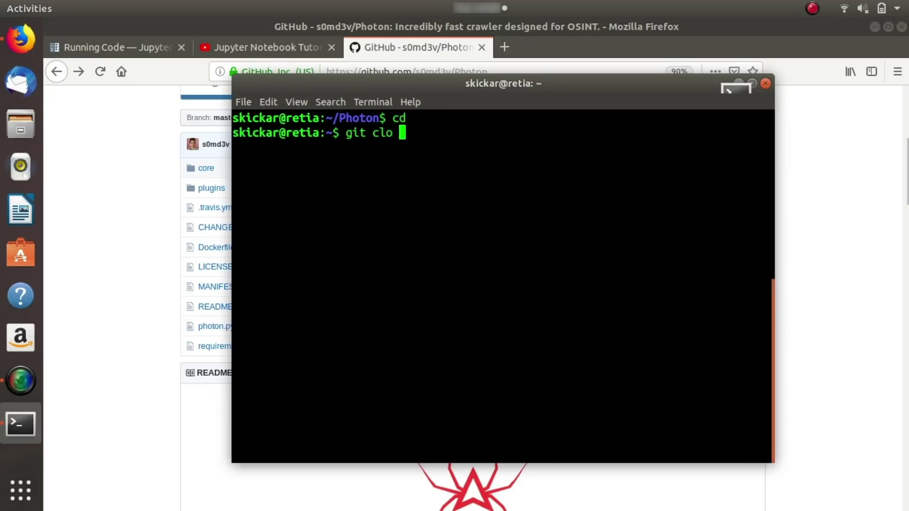
key("BackSpace")
key("BackSpace")
type("ne")
key("BackSpace")
key("BackSpace")
type("one")
key("ctrl+shift+v")
key("Return")
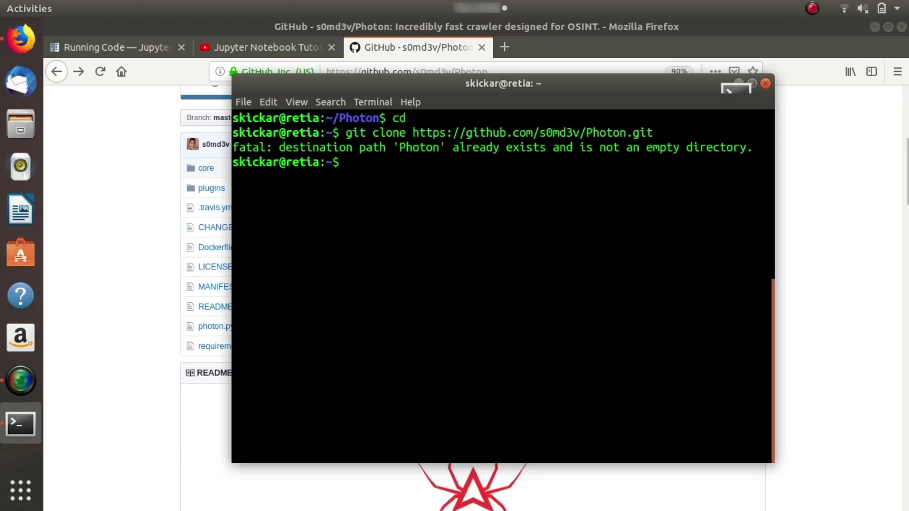
Change from the home directory into the Photon folder, listing the contents of both directories
type("ls")
key("Return")
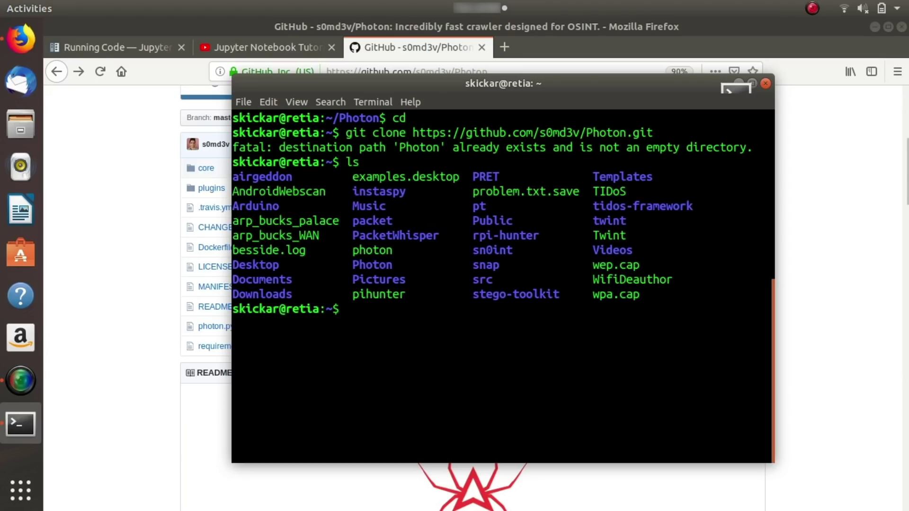
type("cd Ph")
key("Tab")
key("Return")
type("ls")
key("Return")
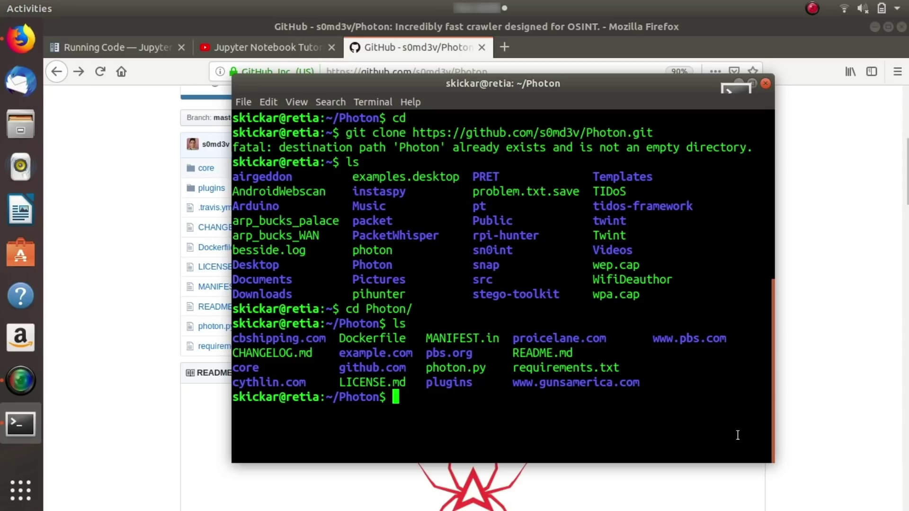
key("ctrl+l")
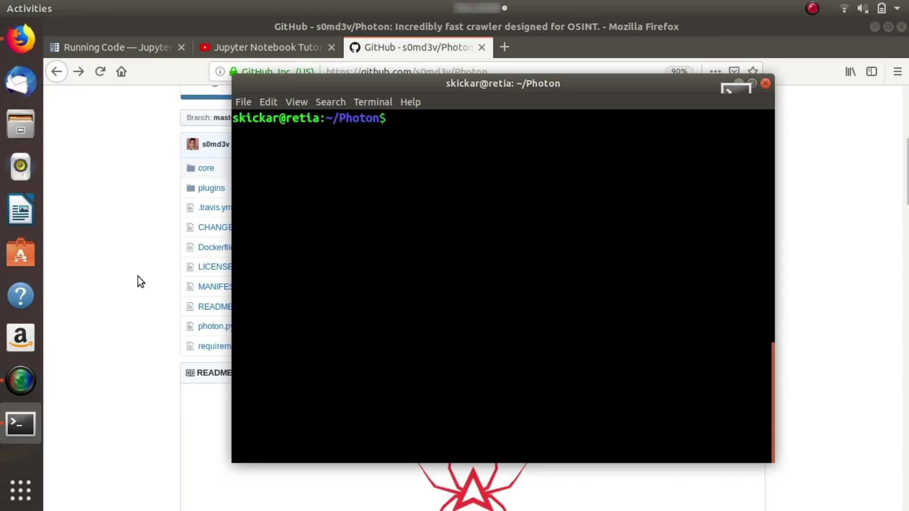
key("Up")
key("Up")
key("Up")
key("Up")
key("Up")
key("Up")
key("Up")
key("Up")
key("Up")
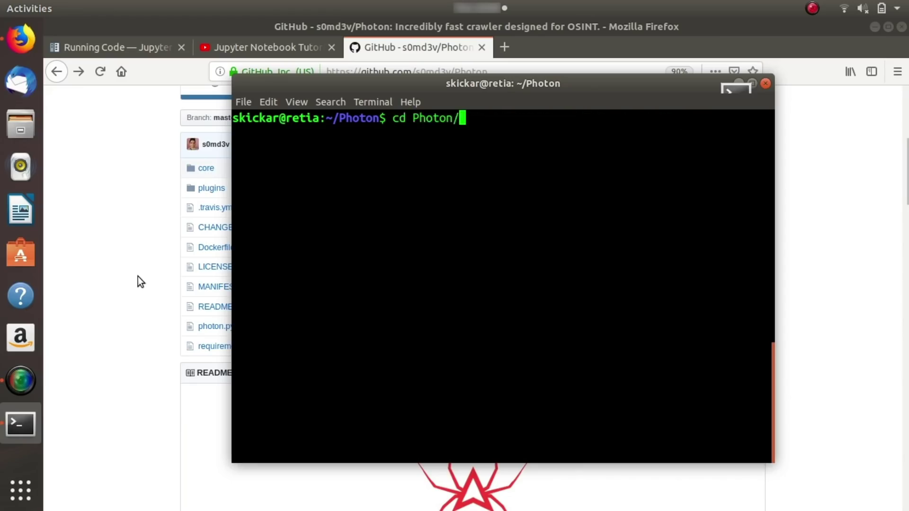
key("Up")
key("Up")
key("Up")
key("Up")
key("Up")
key("Up")
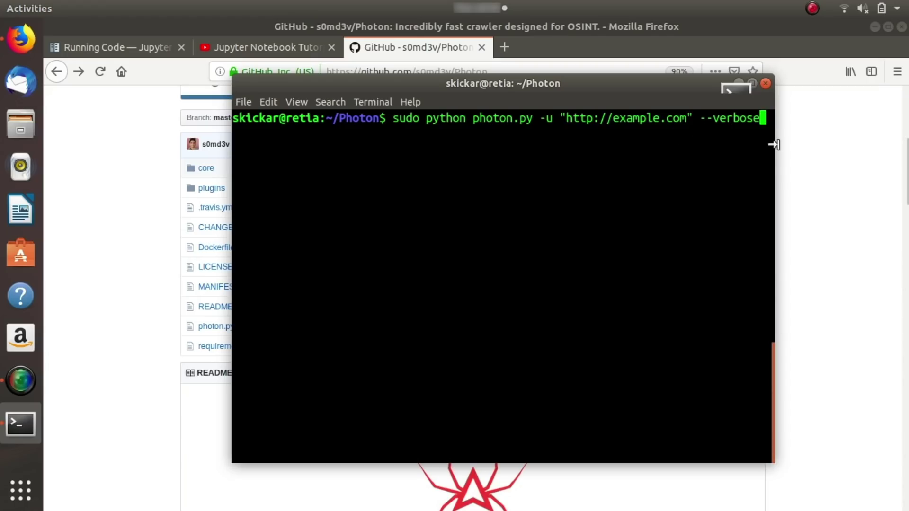
key("Return")
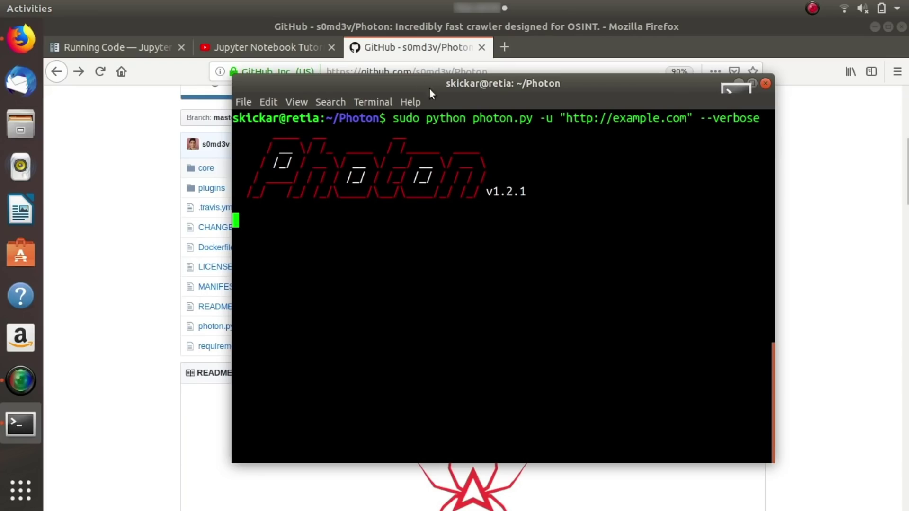
Switch to Firefox and open example.com in a new browser tab to view the crawl target
left_click(505, 47)
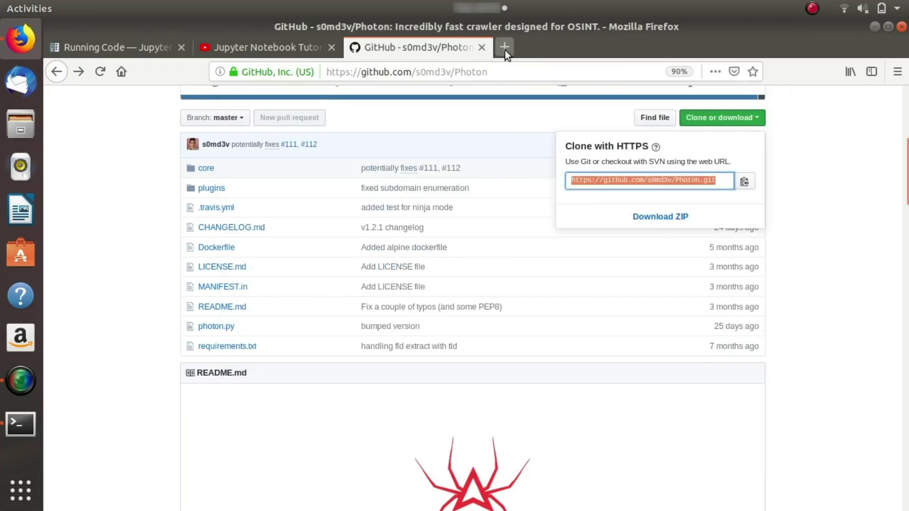
type("example.xo")
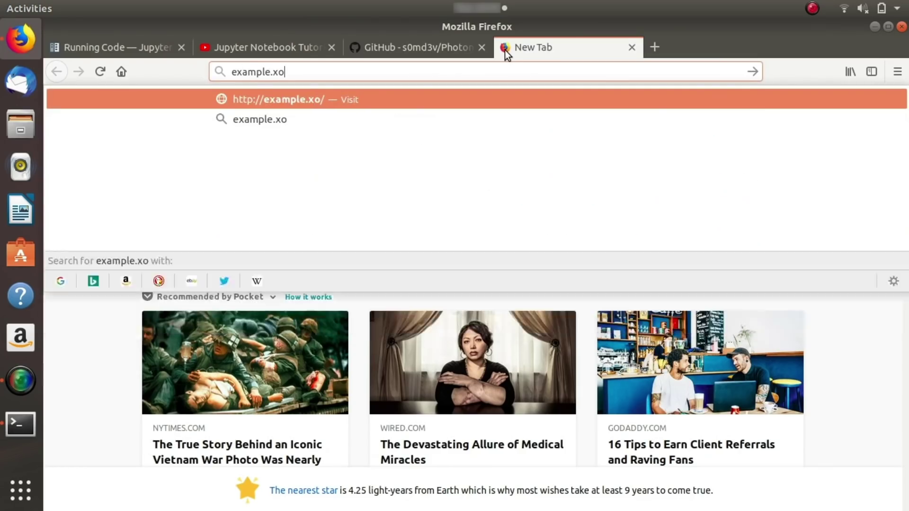
key("BackSpace")
type("com")
key("Return")
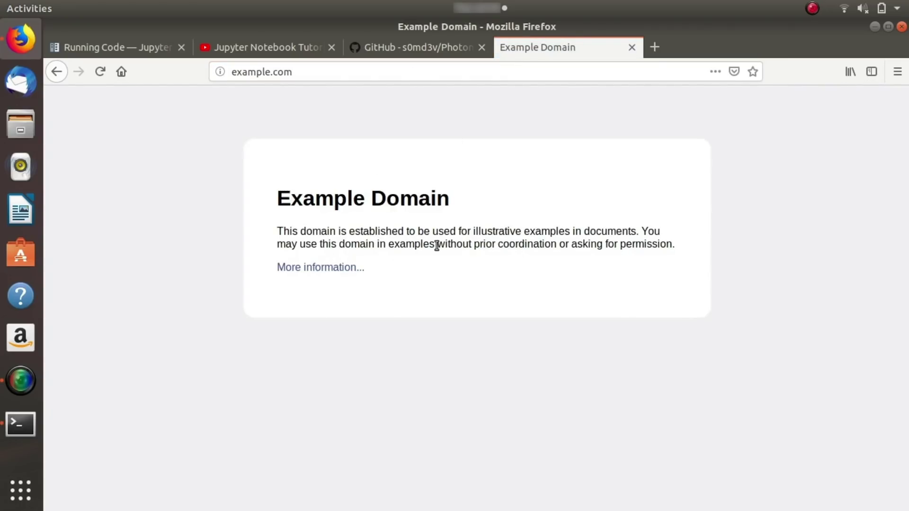
Return to the terminal running the crawl and open a second terminal window
key("alt+Tab")
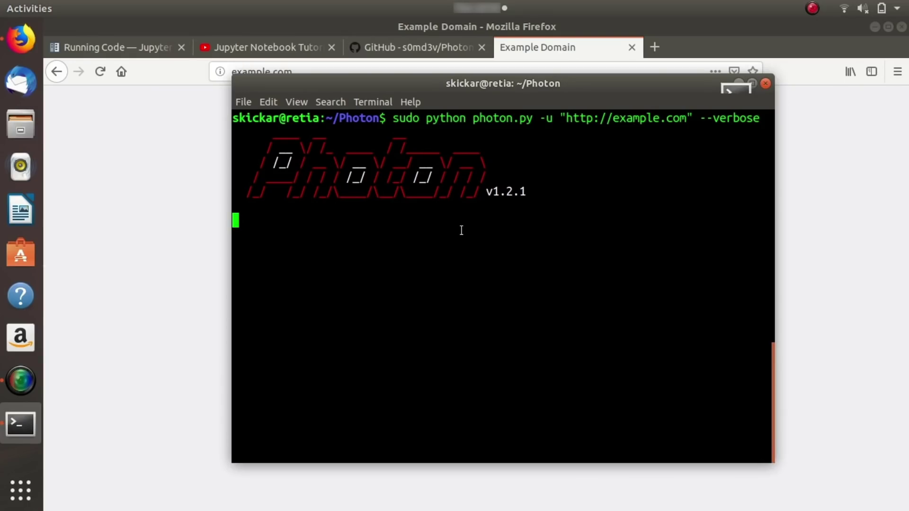
key("ctrl+alt+t")
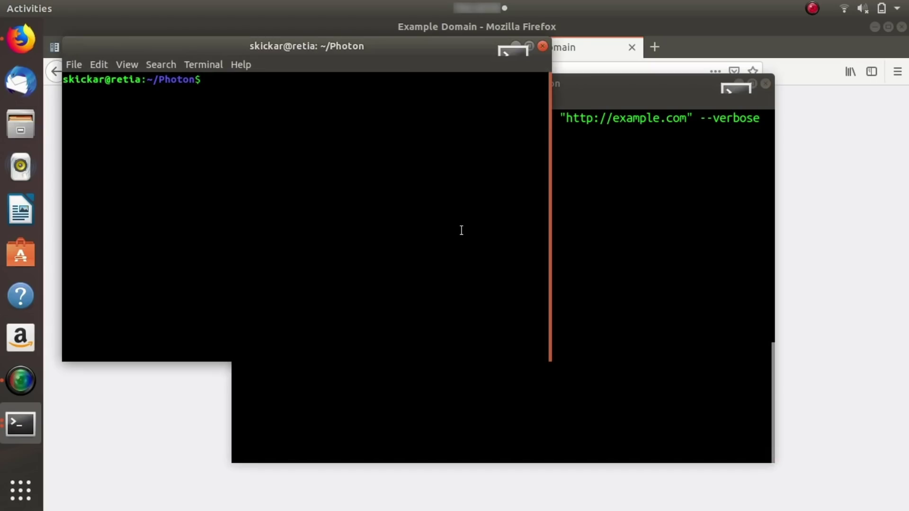
Display Photon's help by running sudo python photon.py -h in the new terminal, entering the sudo password
type("shutdown now")
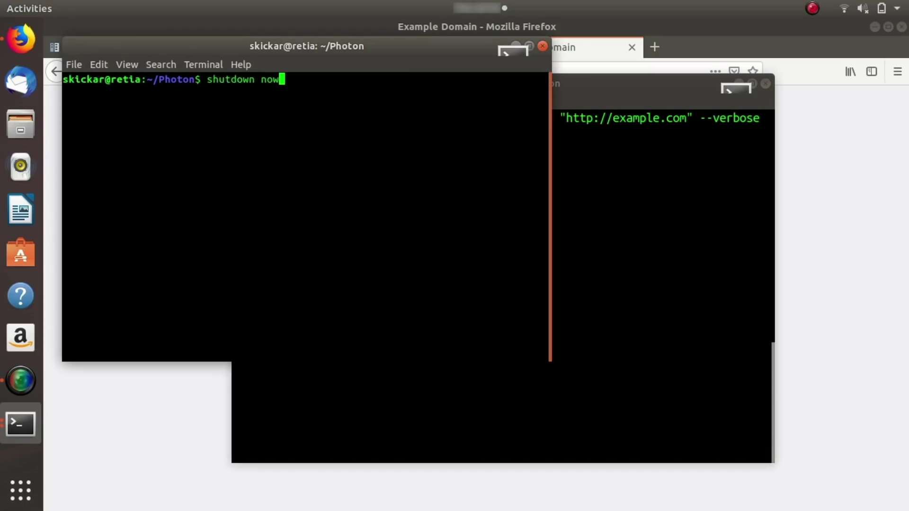
key("Up")
key("Up")
key("Up")
key("Up")
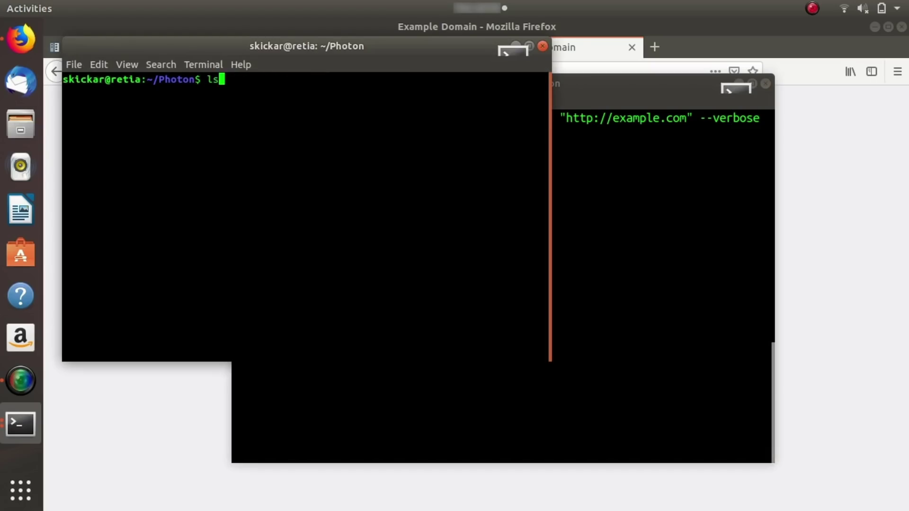
key("Up")
key("Up")
key("Up")
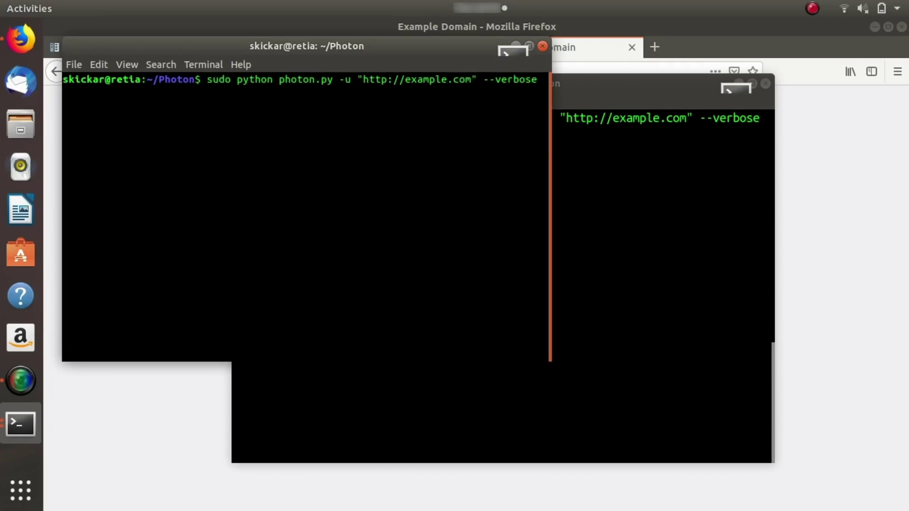
key("BackSpace")
key("BackSpace")
key("BackSpace")
key("BackSpace")
key("BackSpace")
key("BackSpace")
key("BackSpace")
key("BackSpace")
key("BackSpace")
key("BackSpace")
key("BackSpace")
key("BackSpace")
key("BackSpace")
key("BackSpace")
key("BackSpace")
key("BackSpace")
key("BackSpace")
key("BackSpace")
key("BackSpace")
key("BackSpace")
key("BackSpace")
key("BackSpace")
key("BackSpace")
key("BackSpace")
key("BackSpace")
key("BackSpace")
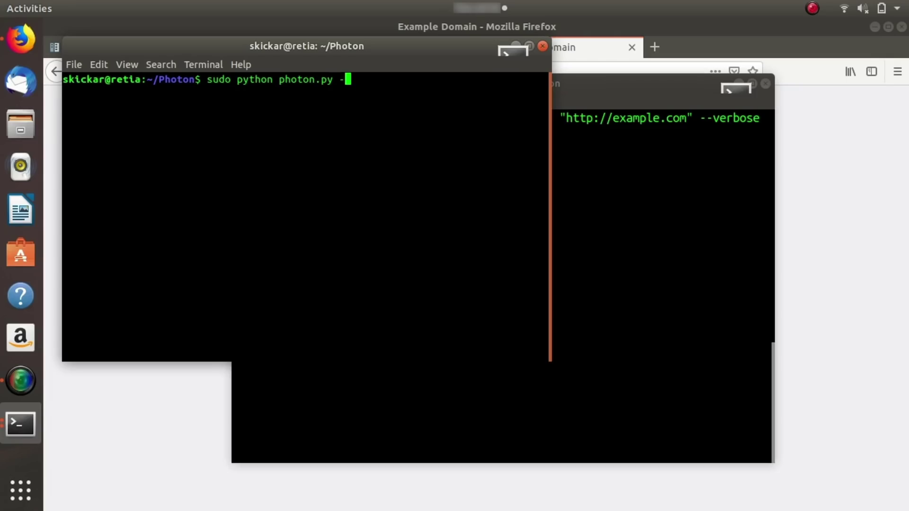
type("h")
key("Return")
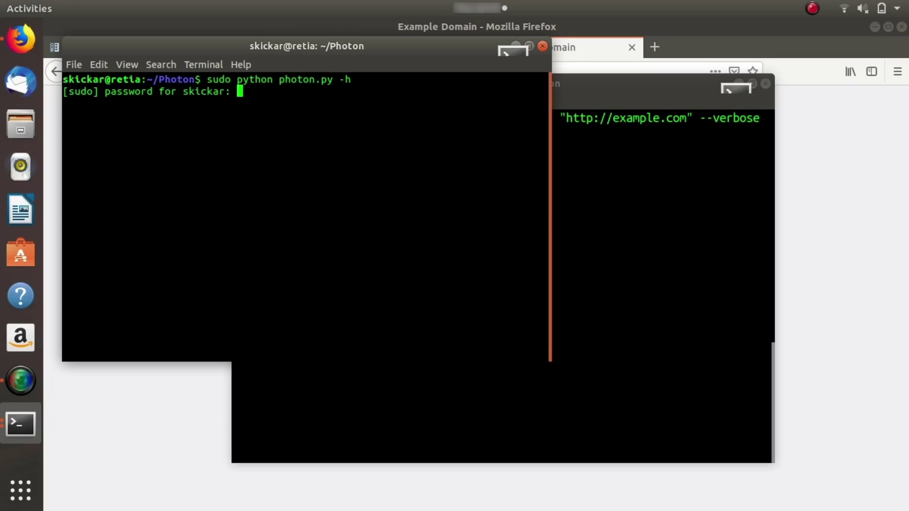
key("Return")
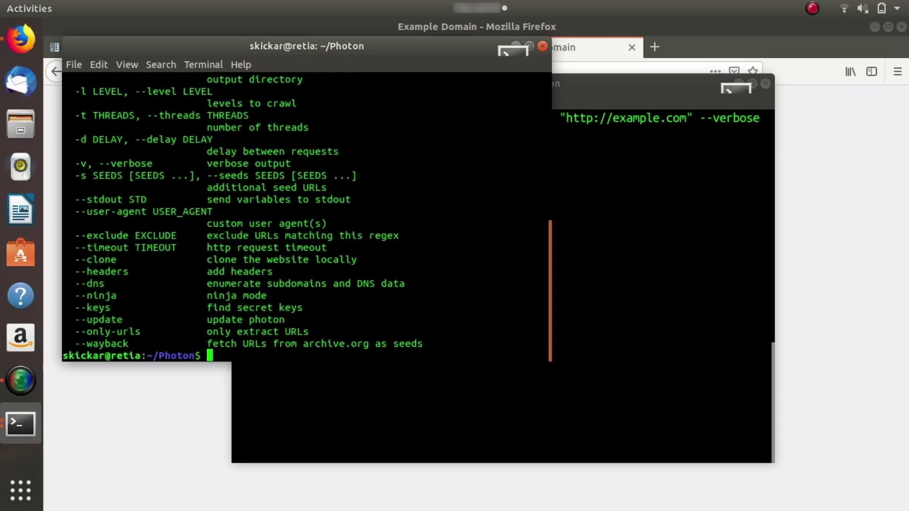
Maximize the terminal window and read through Photon's usage line and list of optional arguments
left_click(527, 46)
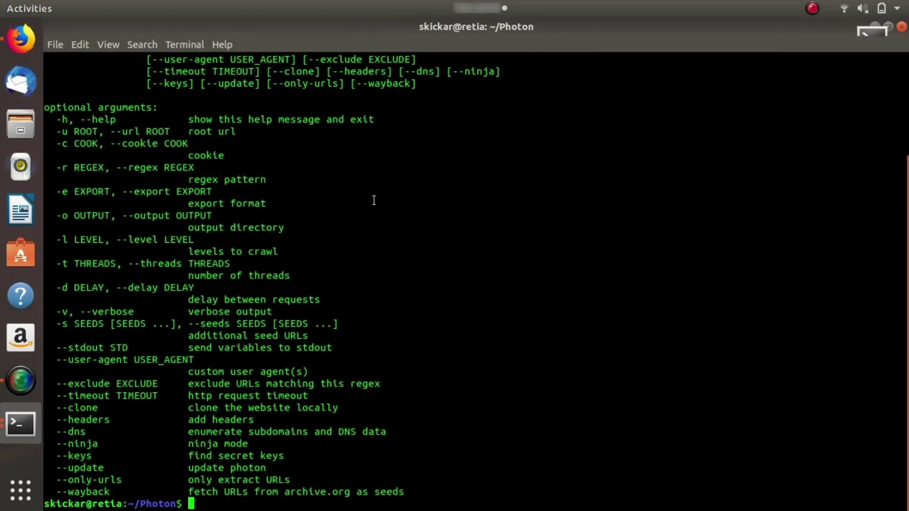
scroll(374, 200, "up", 4)
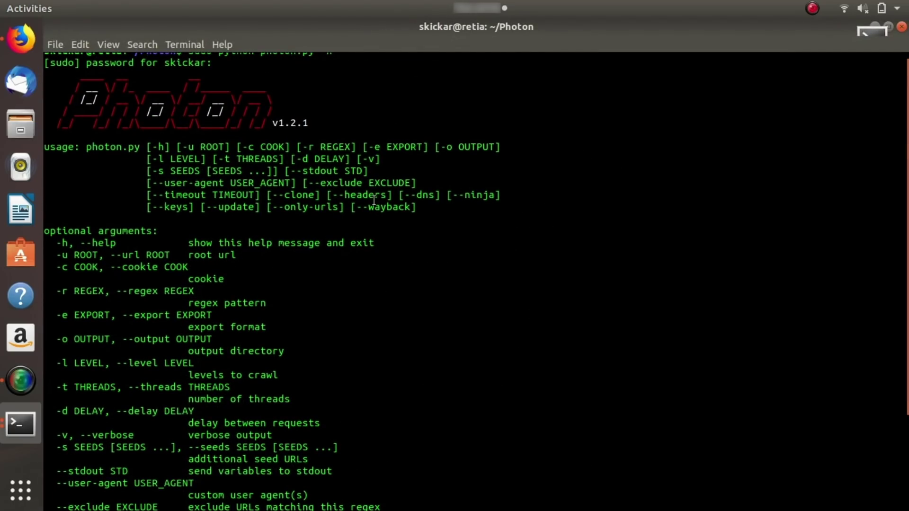
scroll(175, 295, "down", 5)
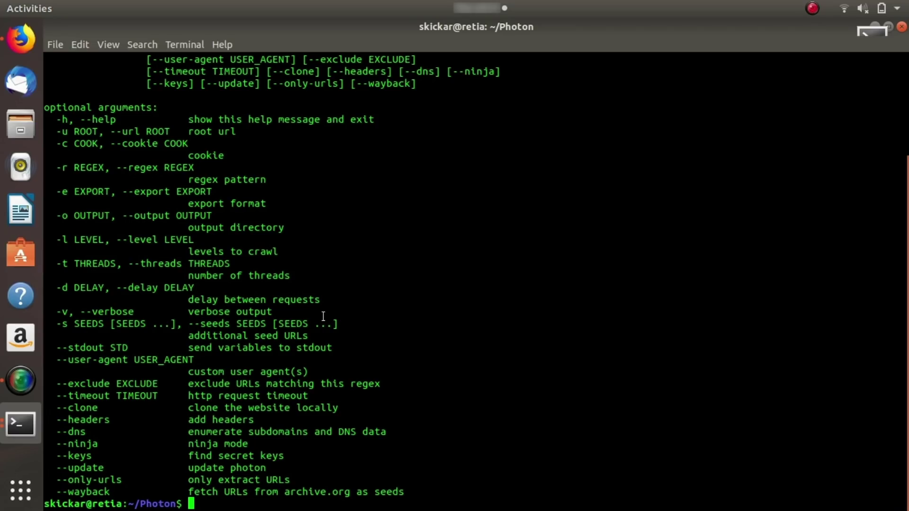
Rewrite the previous help command as sudo python photon.py -u "priceline.com" --keys --dsn, without running it
key("Up")
key("Up")
key("Down")
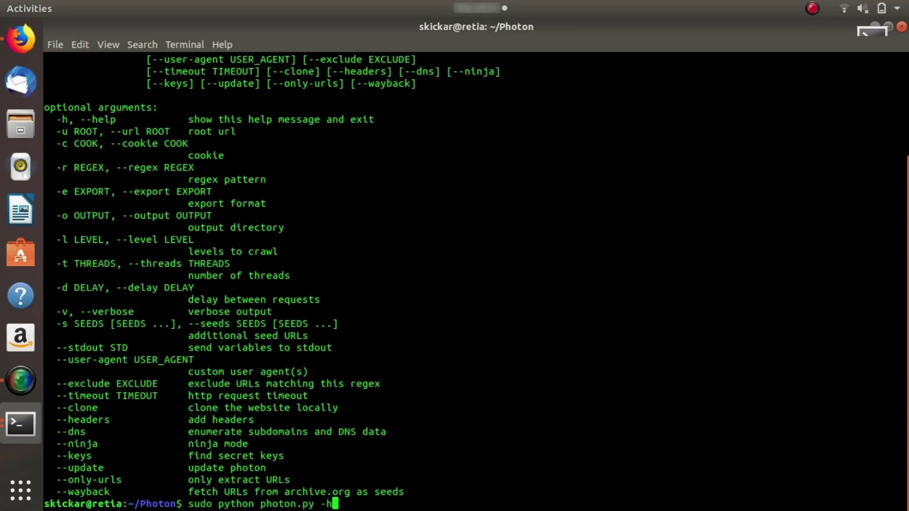
key("BackSpace")
key("BackSpace")
type("-u \"priceline.com")
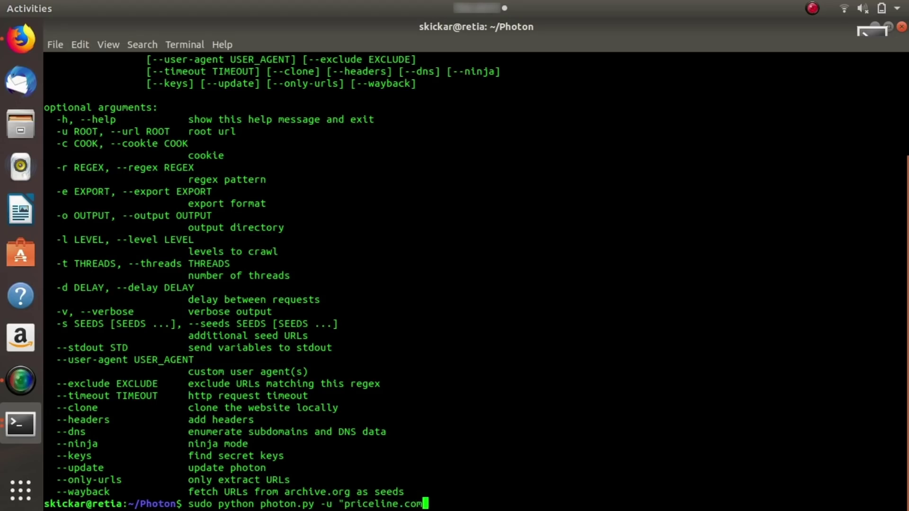
type("\" --keys --dsn")
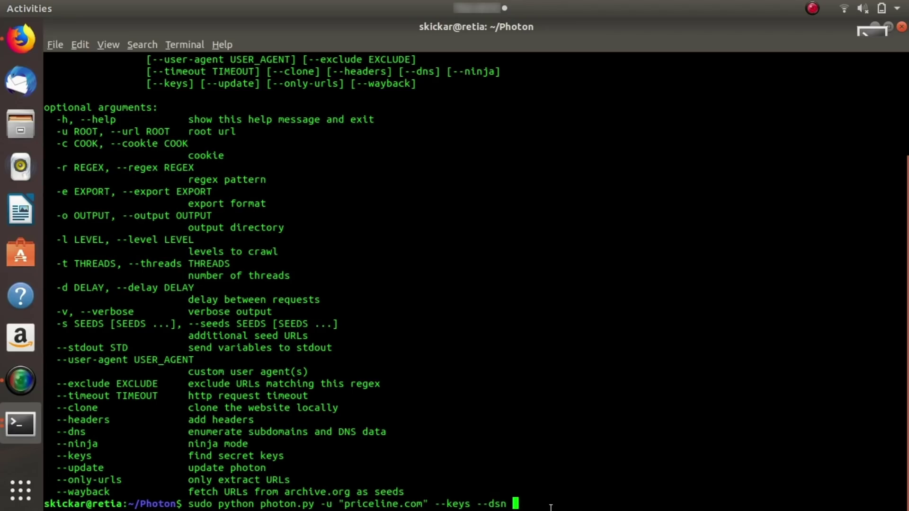
Switch to Firefox and look through the README of the s0md3v/Photon GitHub page for features, plugins and documentation links
key("alt+Tab")
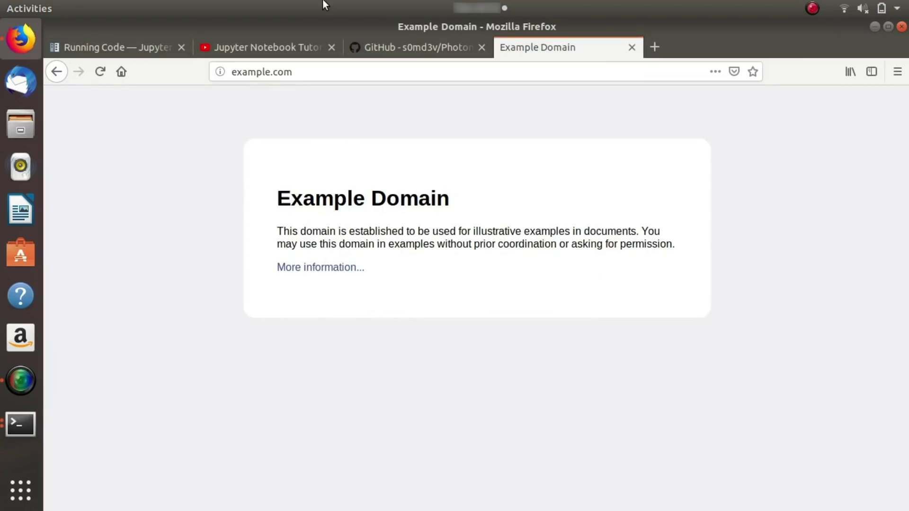
left_click(425, 58)
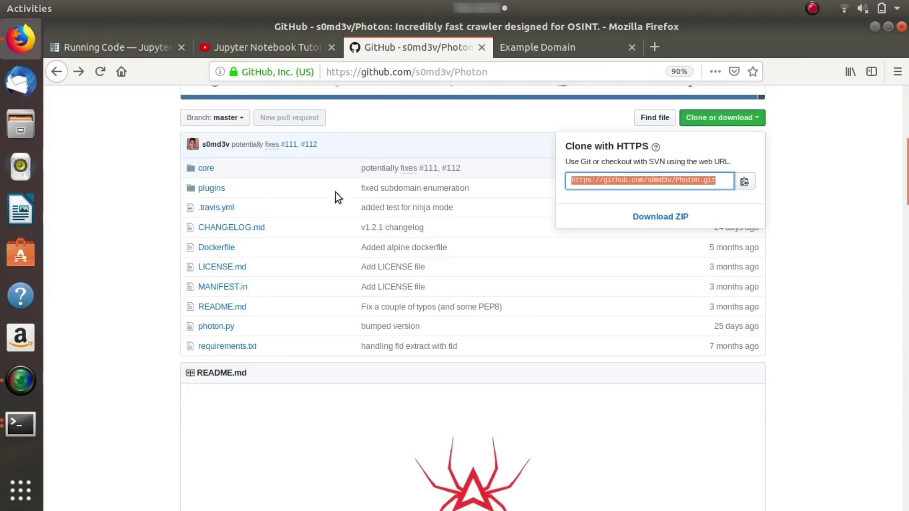
scroll(215, 318, "down", 10)
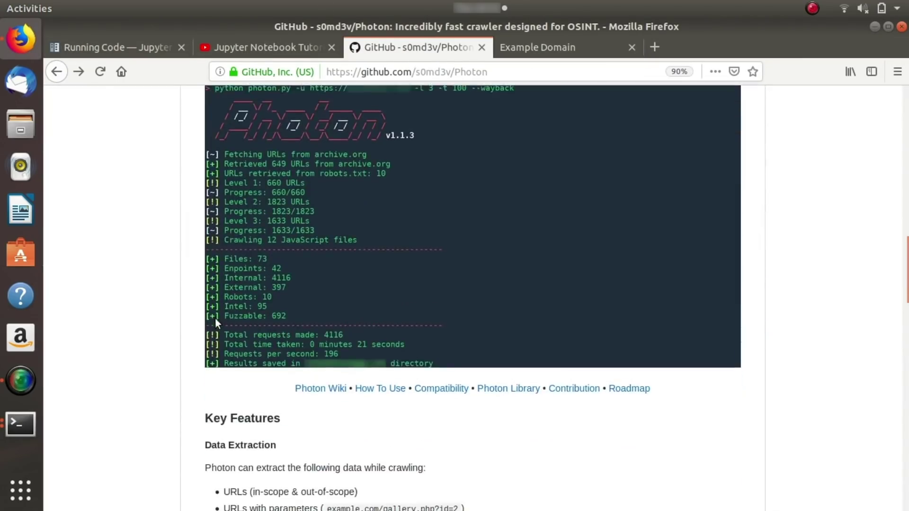
scroll(235, 432, "down", 7)
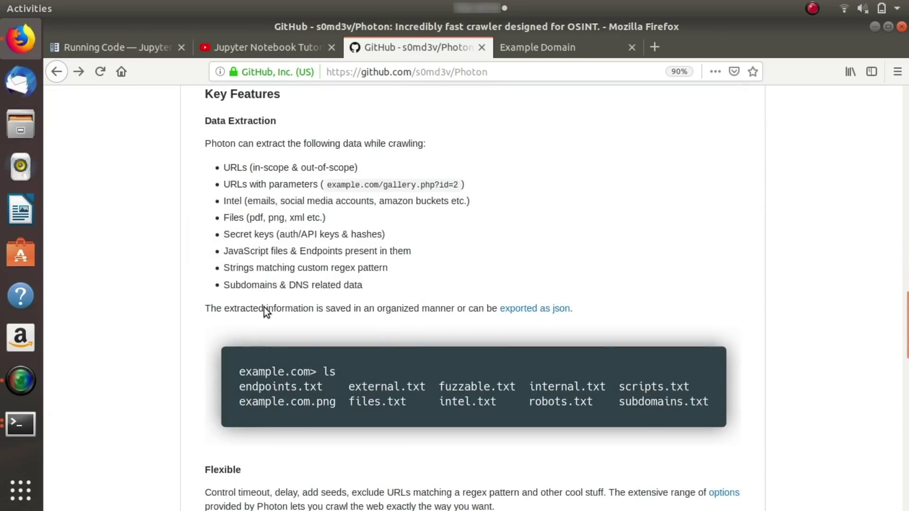
scroll(263, 307, "down", 14)
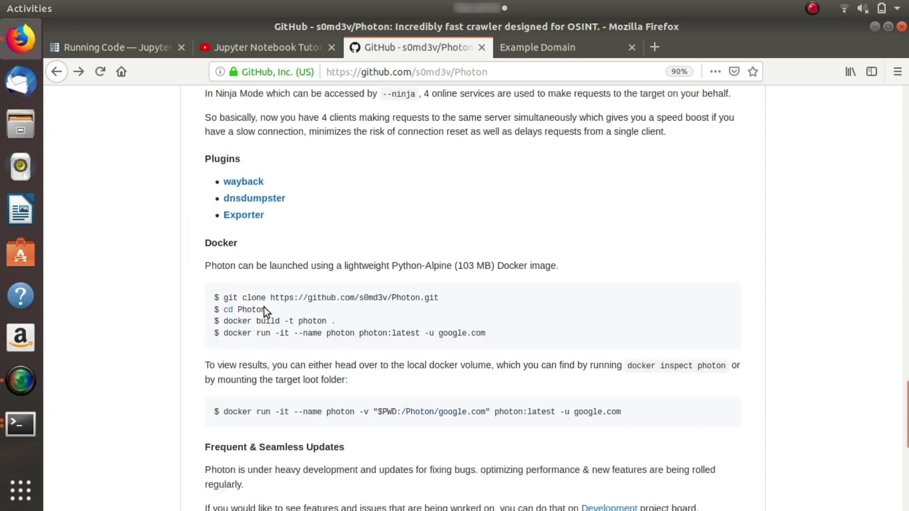
scroll(263, 307, "down", 6)
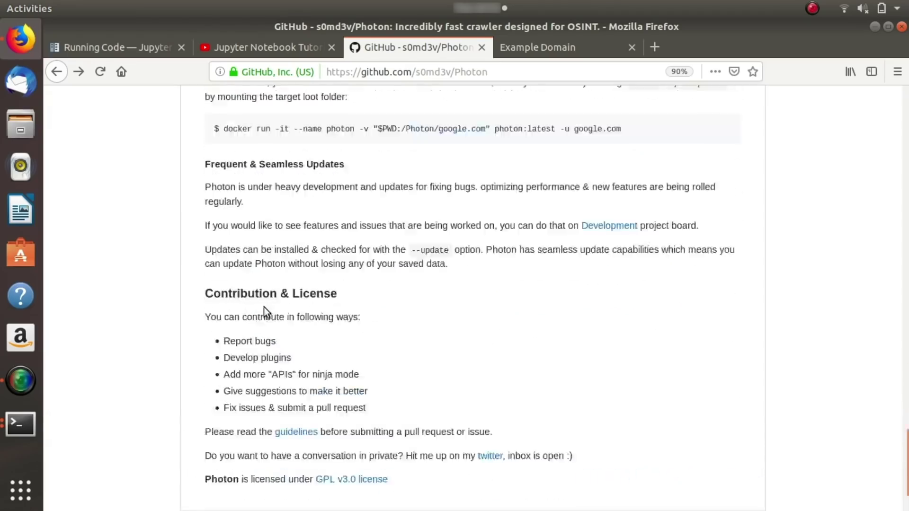
scroll(263, 307, "up", 8)
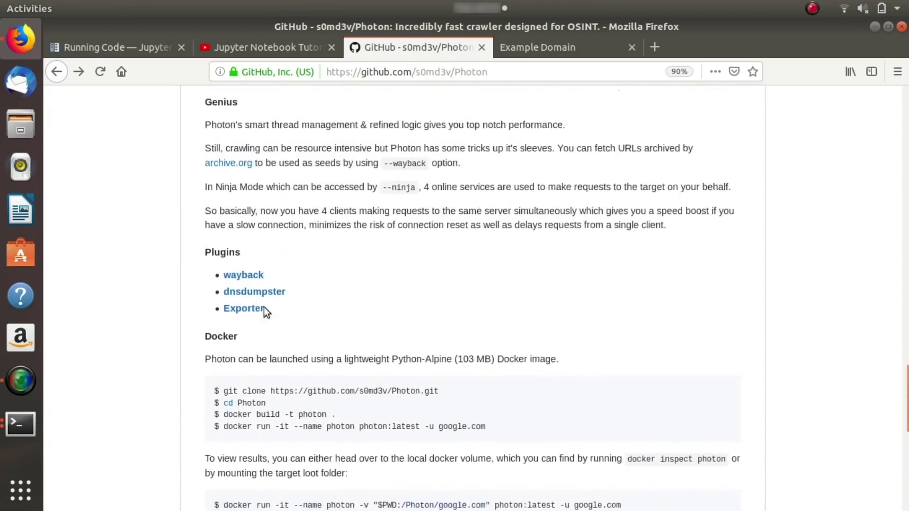
scroll(263, 307, "up", 10)
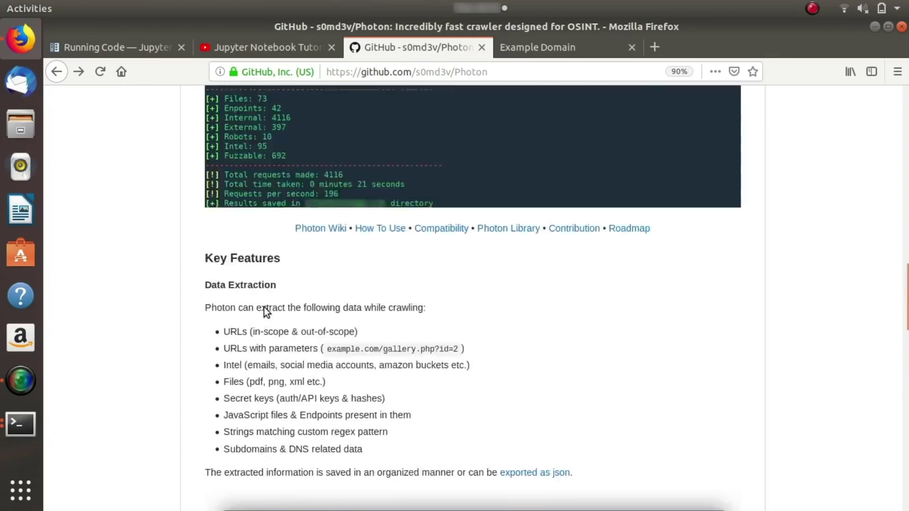
scroll(263, 306, "up", 2)
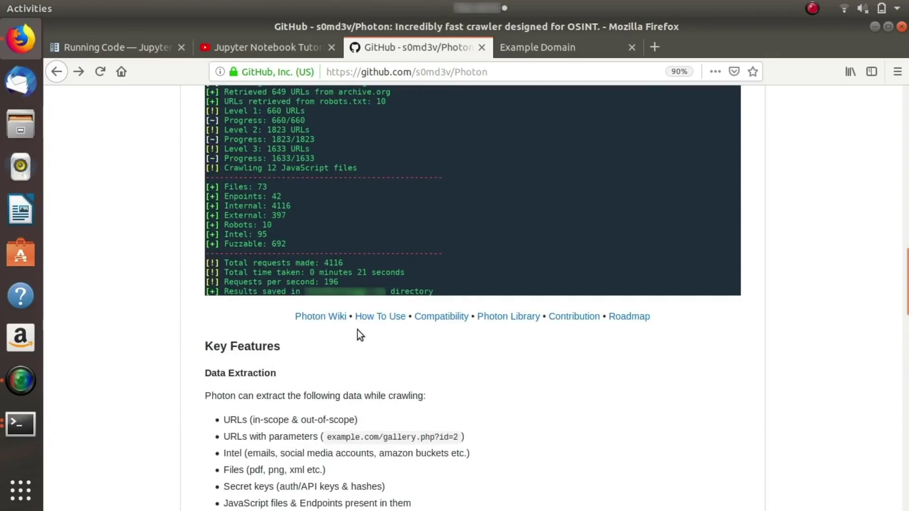
Read the option descriptions and example commands on Photon's How To Use wiki page and return to the terminal with the priceline.com command
left_click(375, 317)
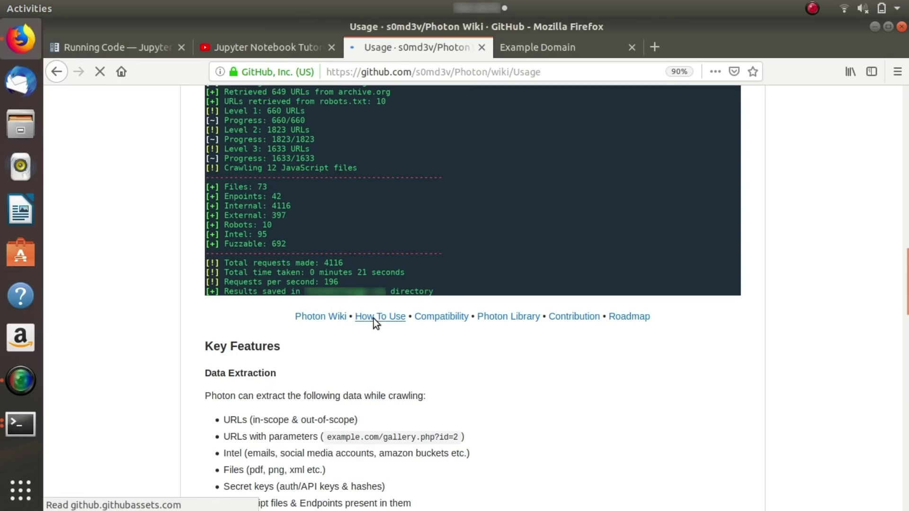
scroll(373, 319, "down", 7)
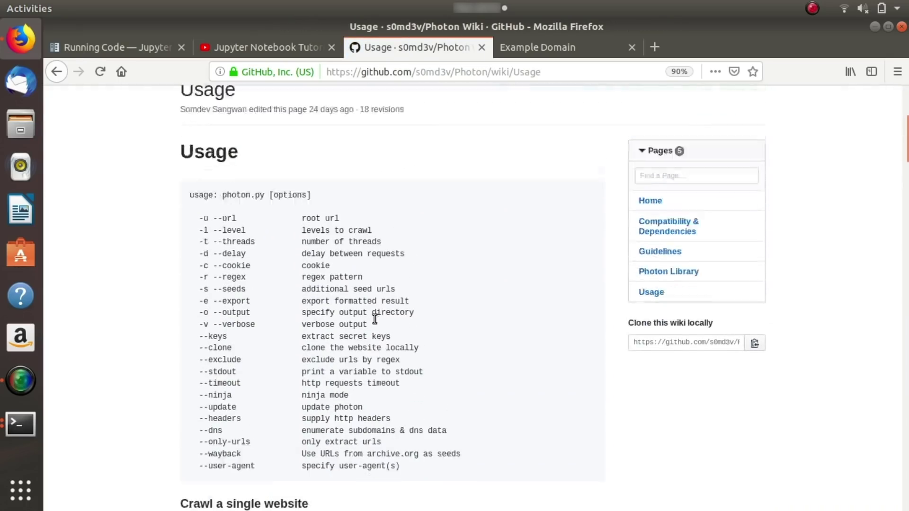
scroll(373, 319, "down", 10)
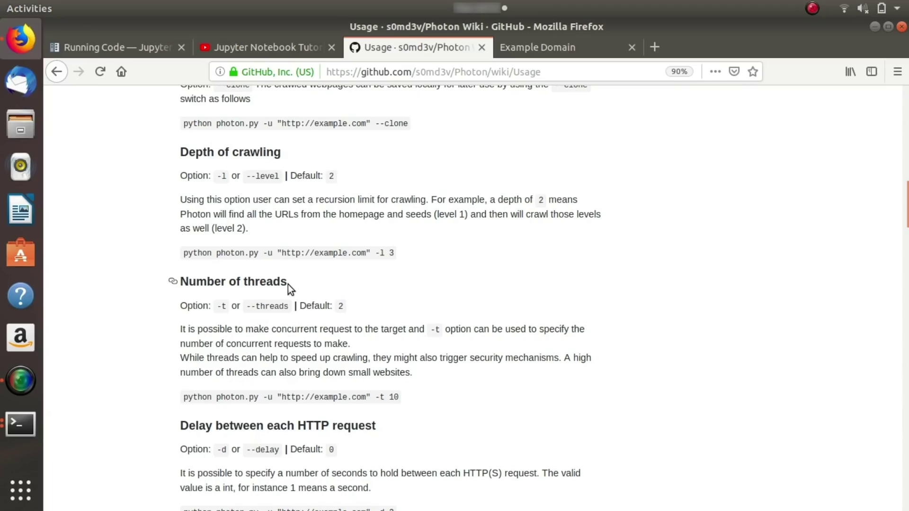
scroll(288, 285, "down", 4)
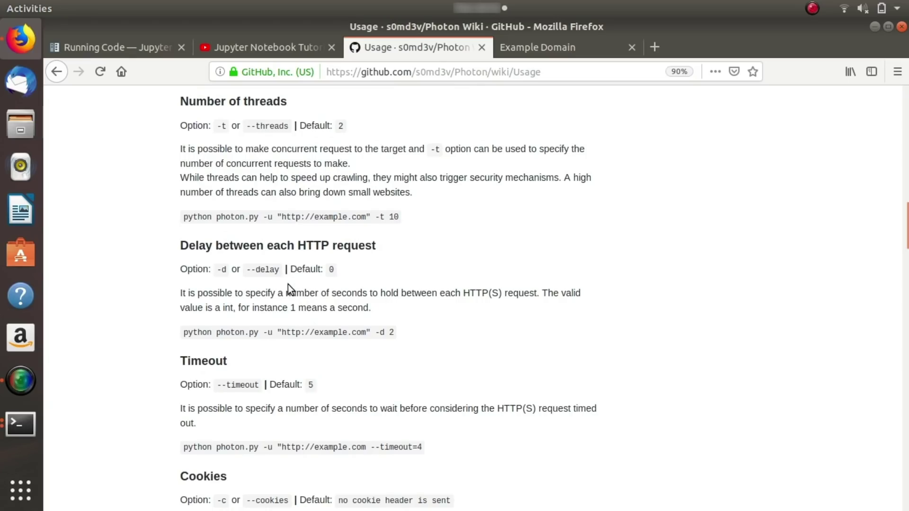
scroll(288, 285, "down", 10)
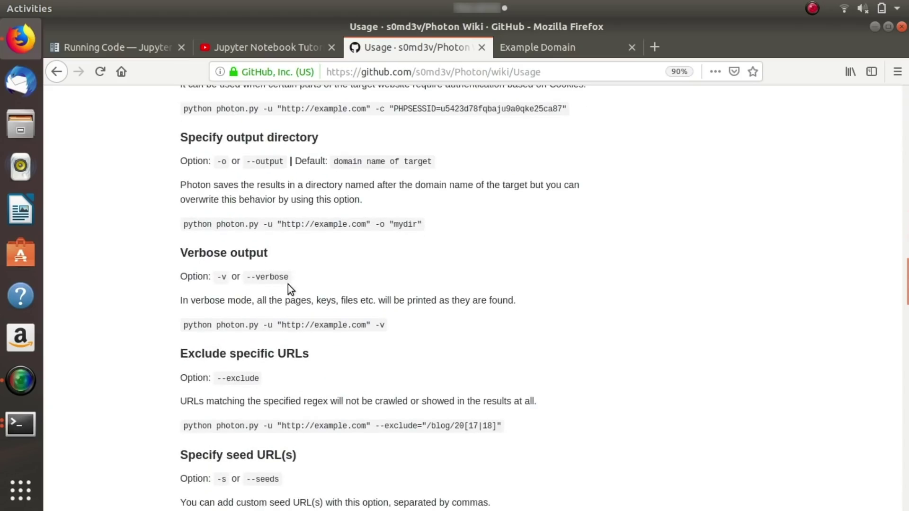
scroll(318, 382, "down", 10)
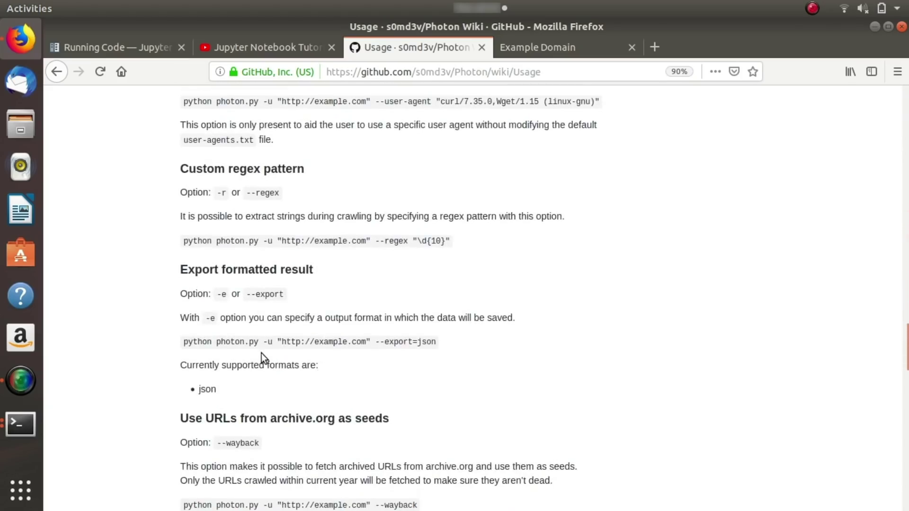
scroll(261, 353, "down", 5)
scroll(341, 316, "down", 3)
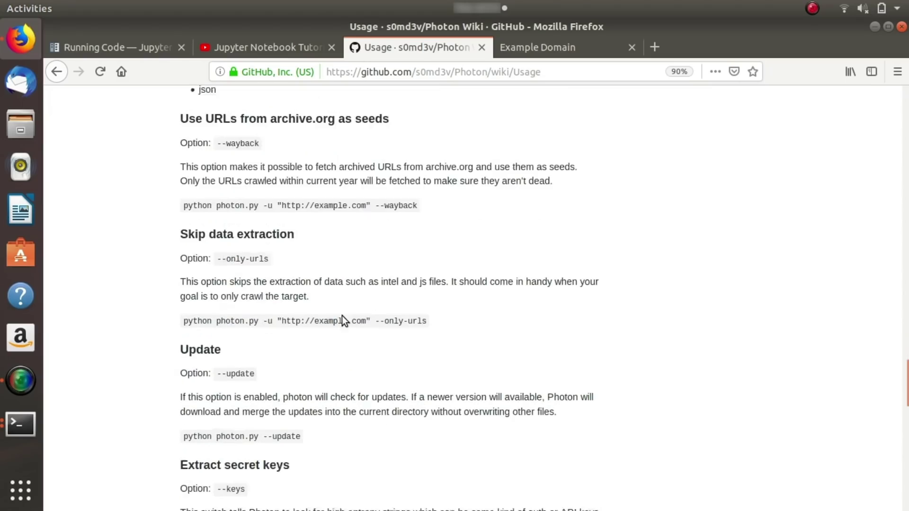
scroll(345, 312, "down", 10)
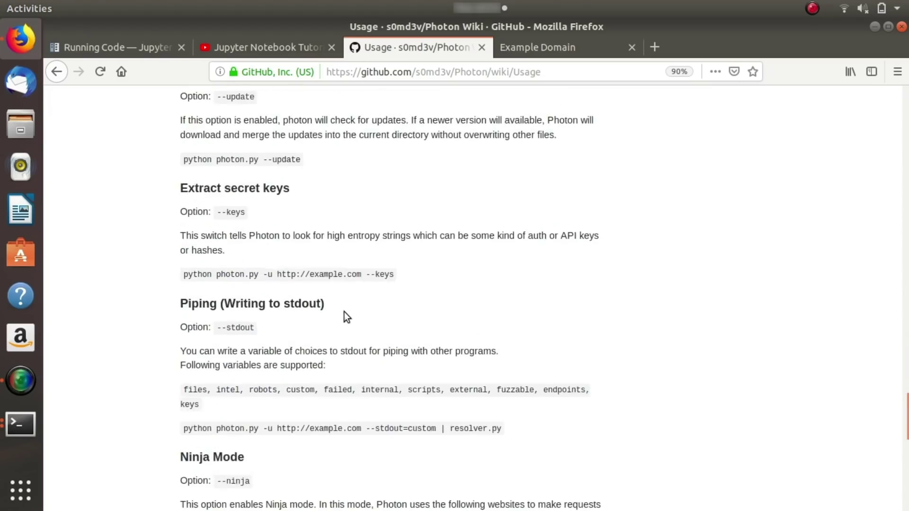
scroll(296, 177, "up", 6)
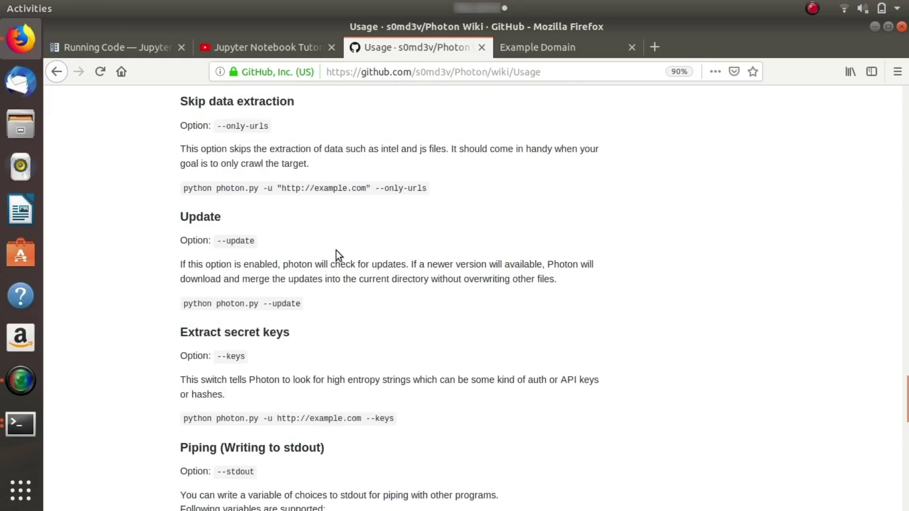
scroll(336, 251, "down", 6)
scroll(290, 274, "down", 5)
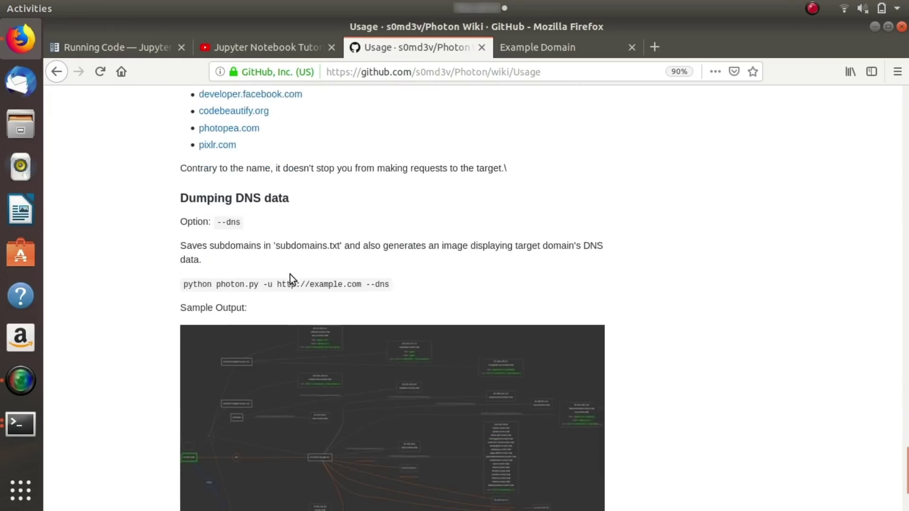
scroll(290, 274, "down", 1)
scroll(317, 319, "down", 5)
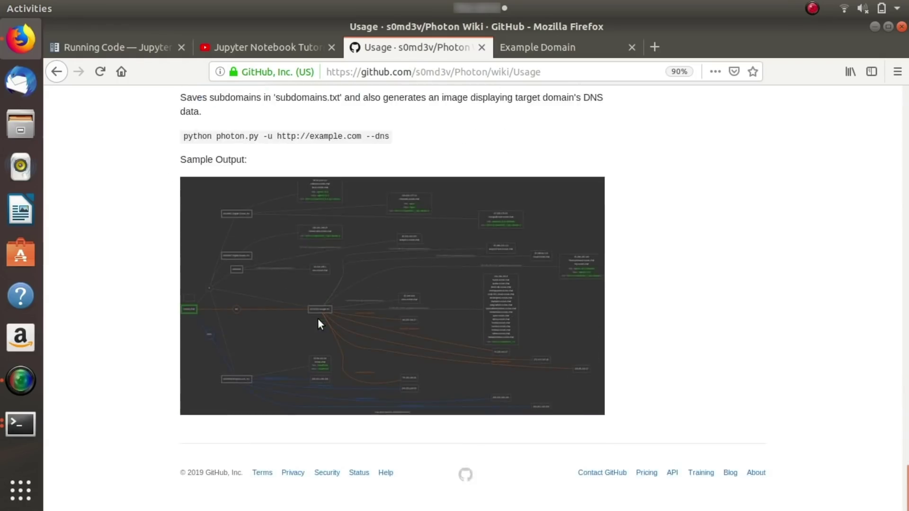
scroll(317, 318, "up", 15)
scroll(319, 319, "up", 10)
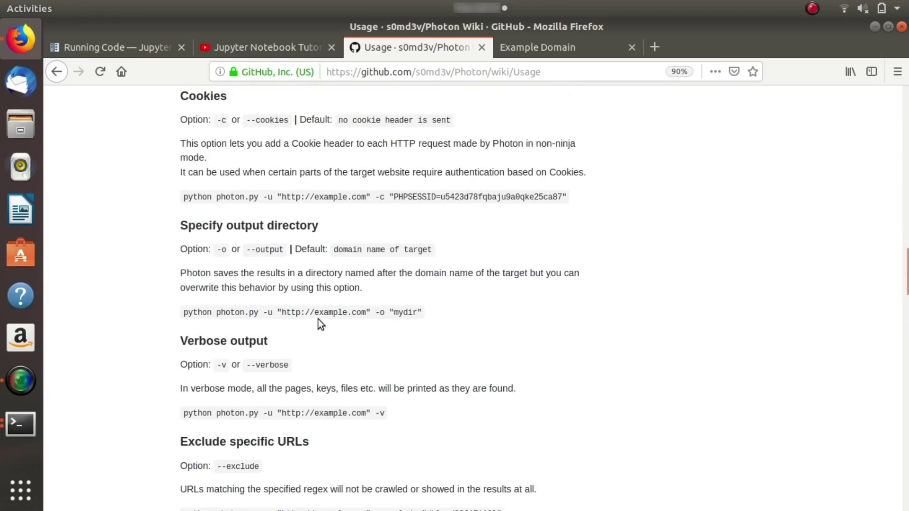
scroll(318, 319, "up", 4)
scroll(319, 321, "up", 11)
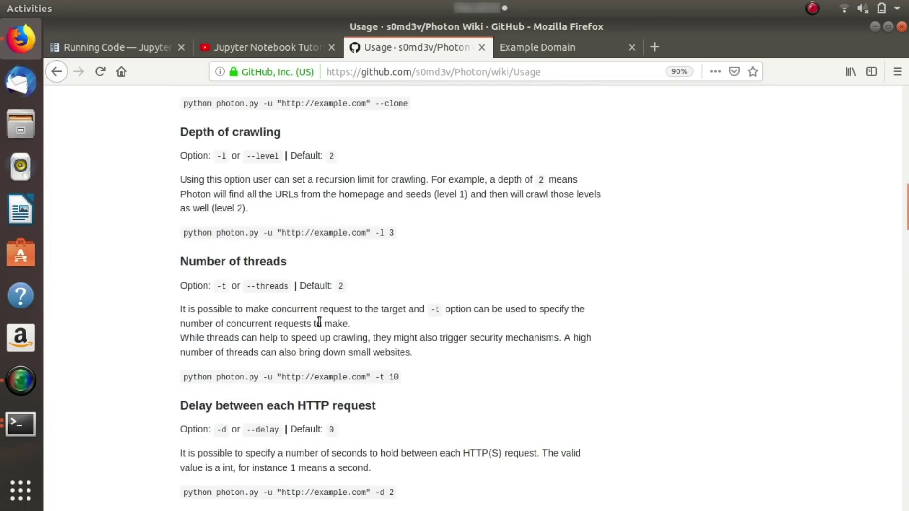
key("alt+Tab")
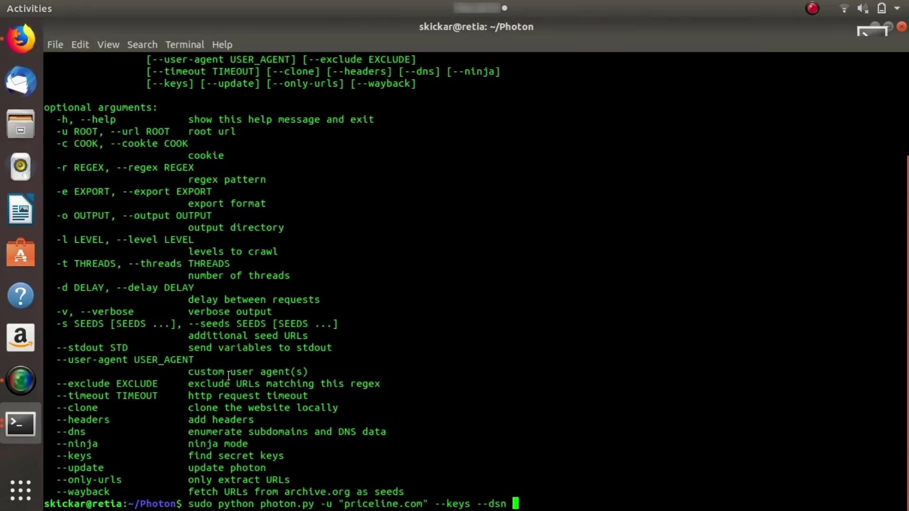
Run the priceline.com crawl command, correct its --dsn option to --dns, and run it again with --keys --dns
key("Return")
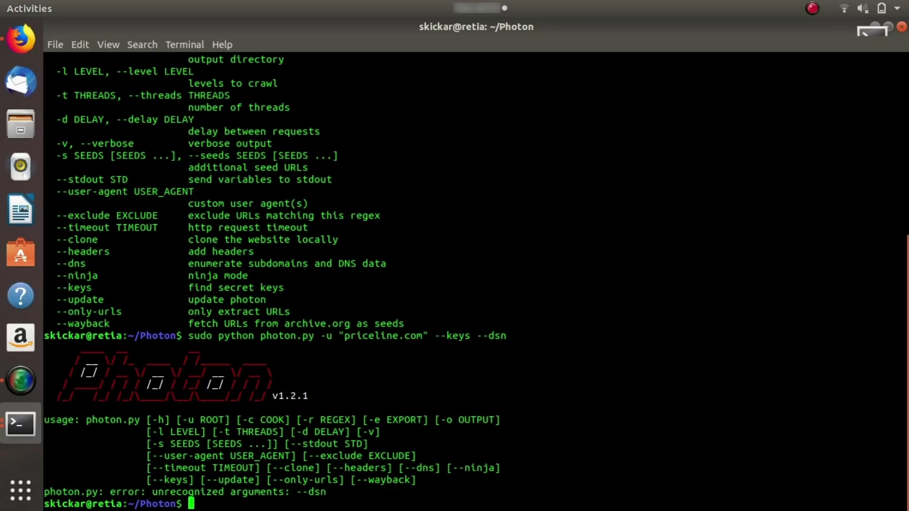
key("Up")
key("Left")
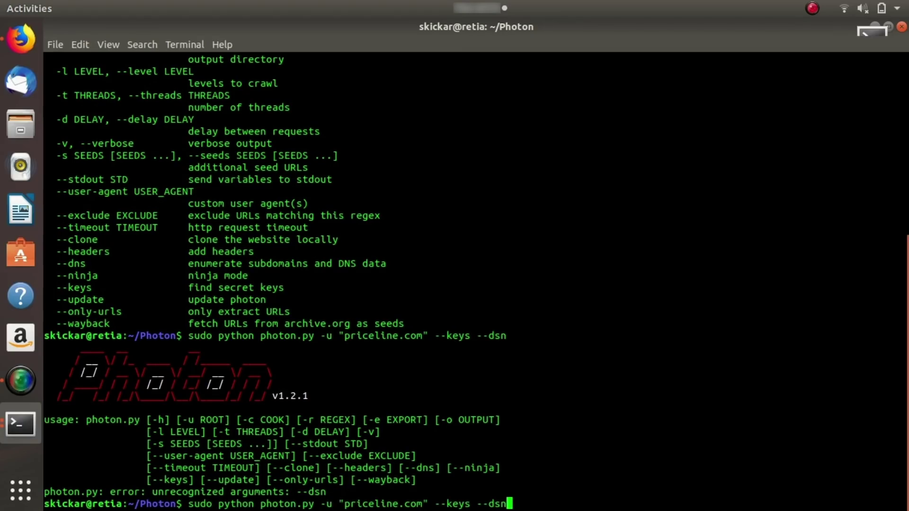
key("BackSpace")
key("Right")
type("s")
key("Return")
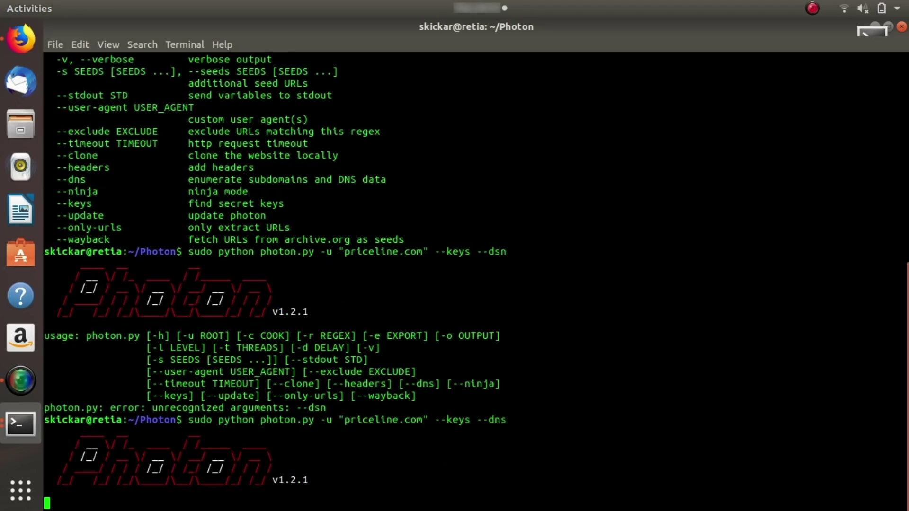
Rerun the unchanged Photon crawl of priceline.com with the --keys and --dns options
key("alt+Tab")
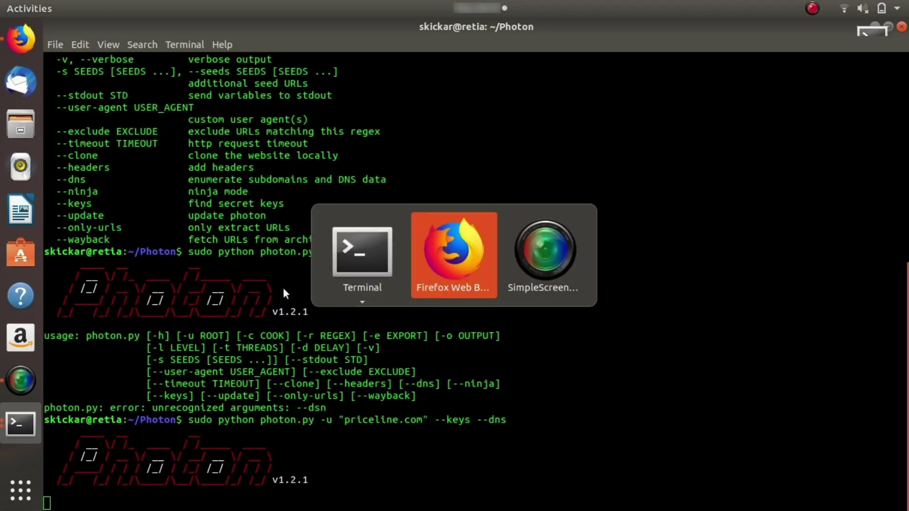
left_click(348, 245)
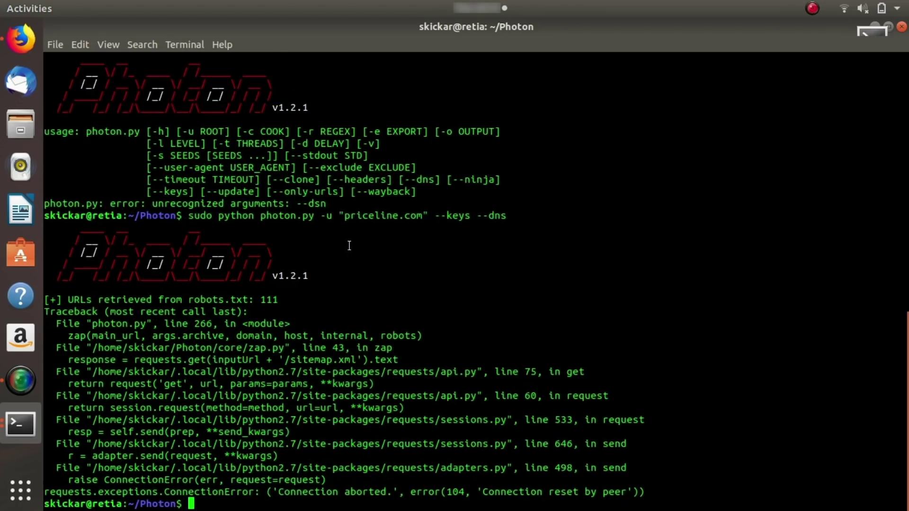
key("Up")
key("Return")
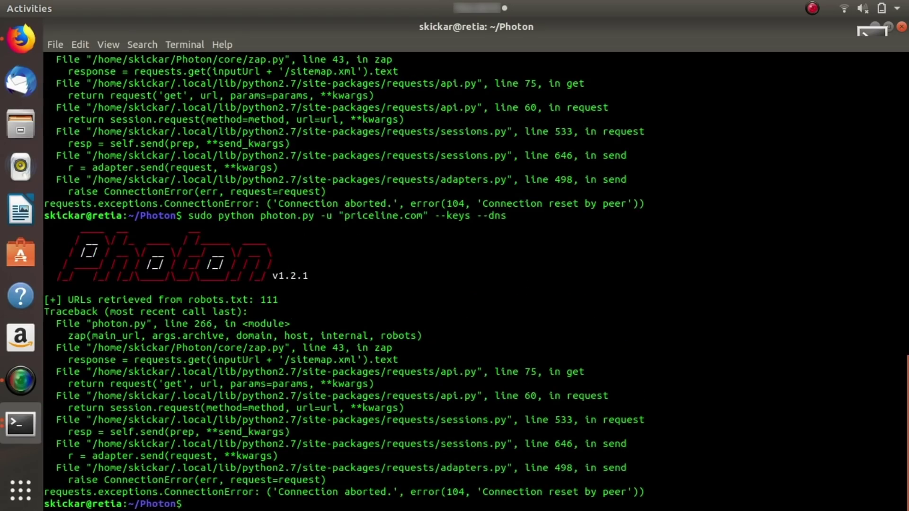
key("alt+Tab")
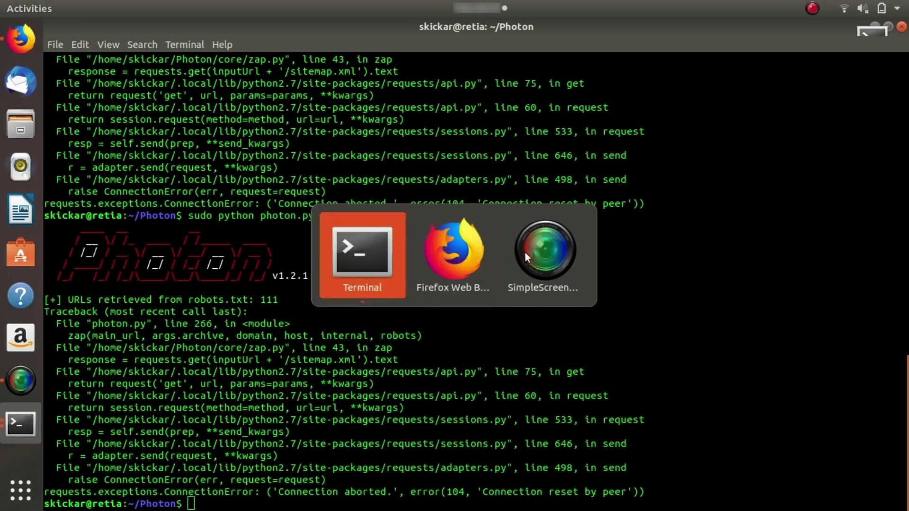
mouse_move(330, 254)
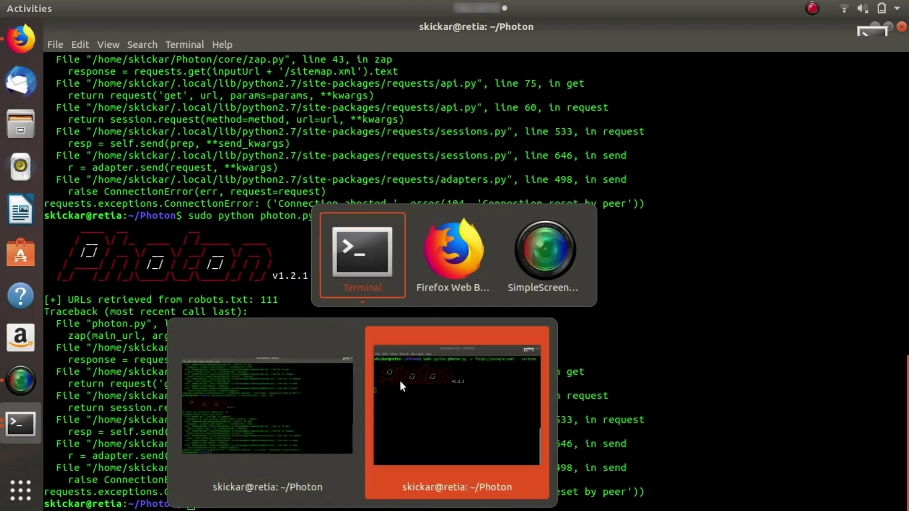
left_click(444, 398)
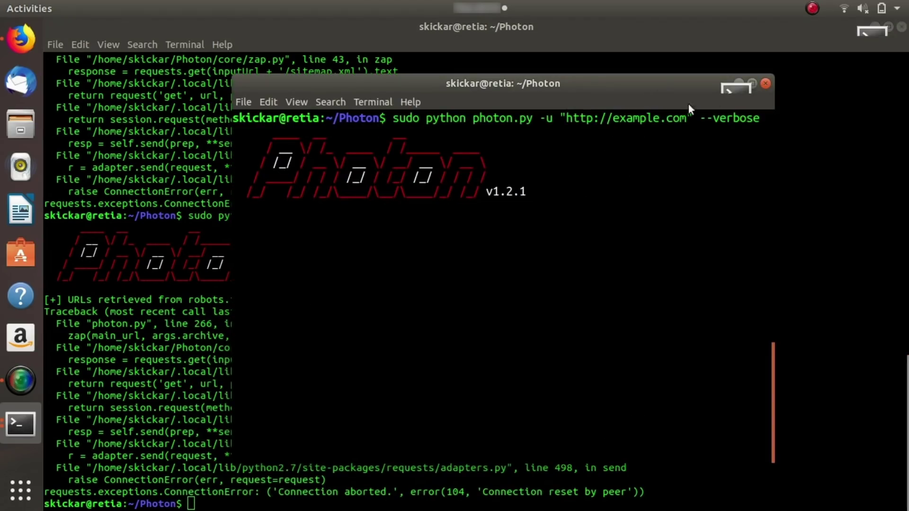
left_click(754, 85)
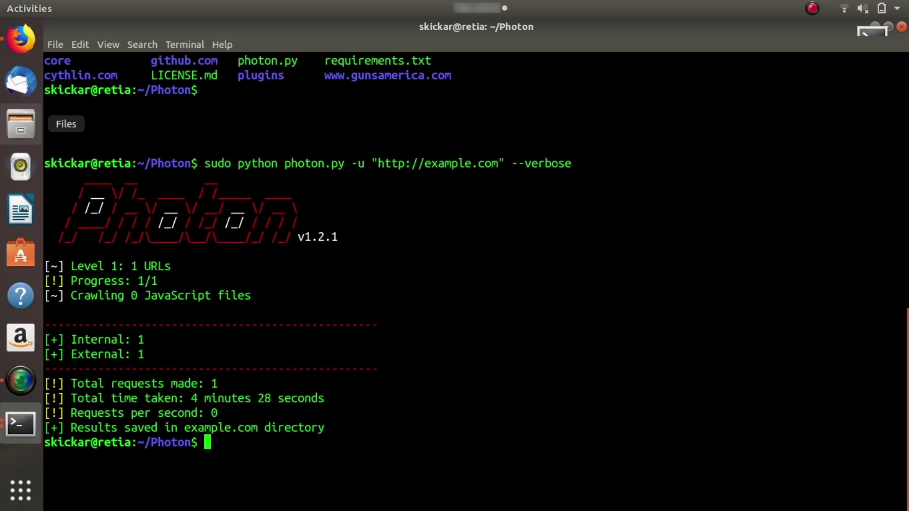
Open the file manager and go to the example.com results folder inside Photon
left_click(20, 125)
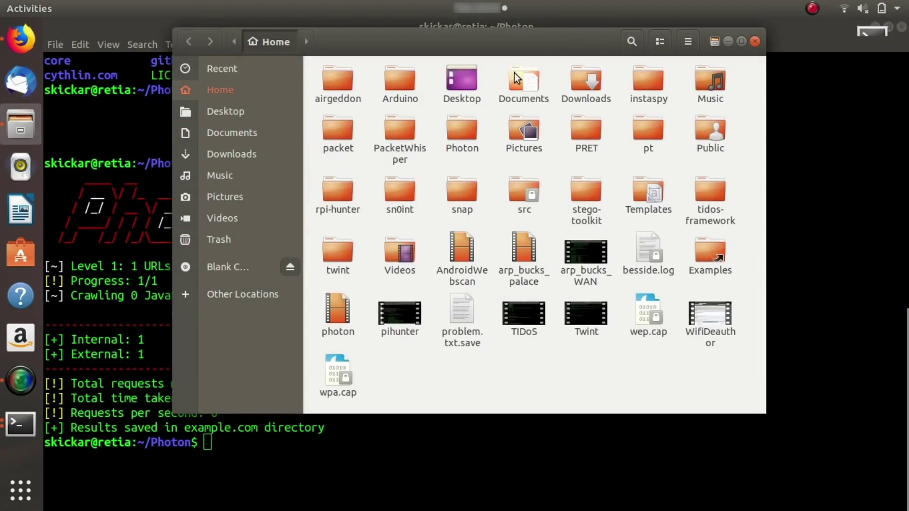
left_click(456, 137)
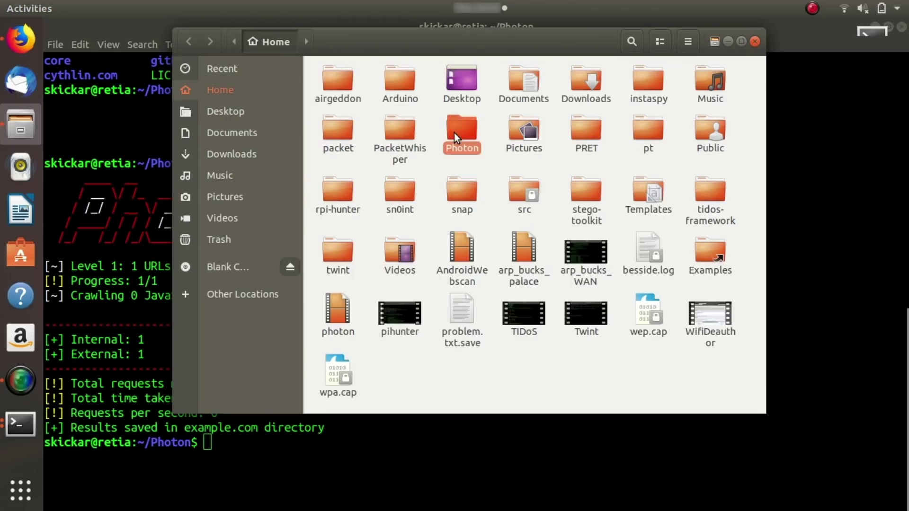
double_click(453, 133)
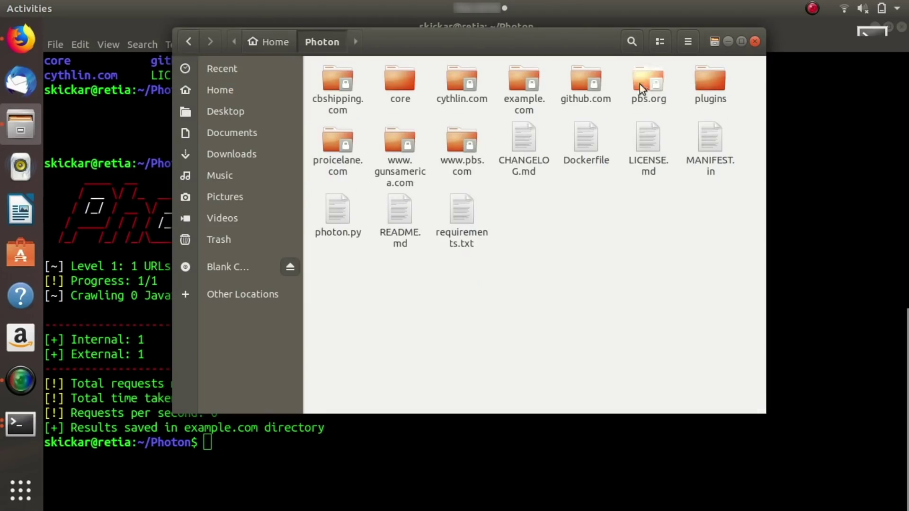
double_click(515, 74)
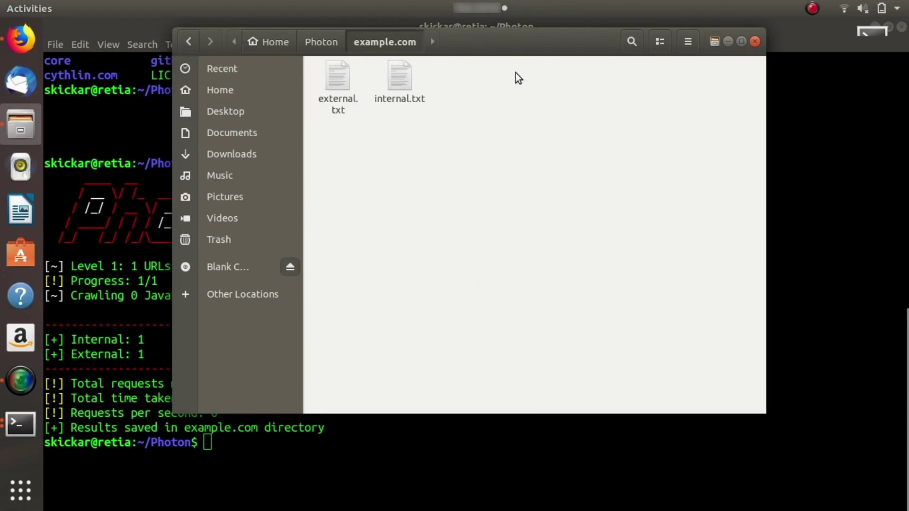
Check the external.txt and internal.txt result files for example.com, and close the file manager
double_click(342, 73)
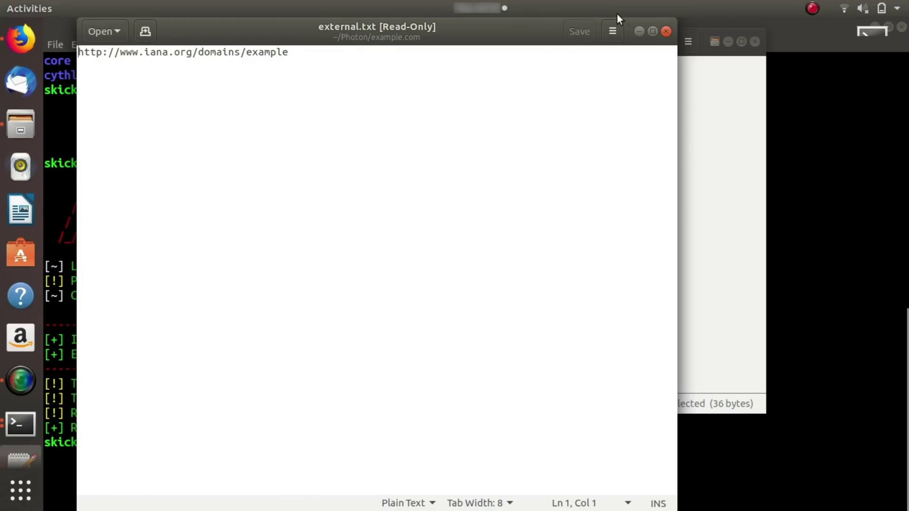
left_click(667, 31)
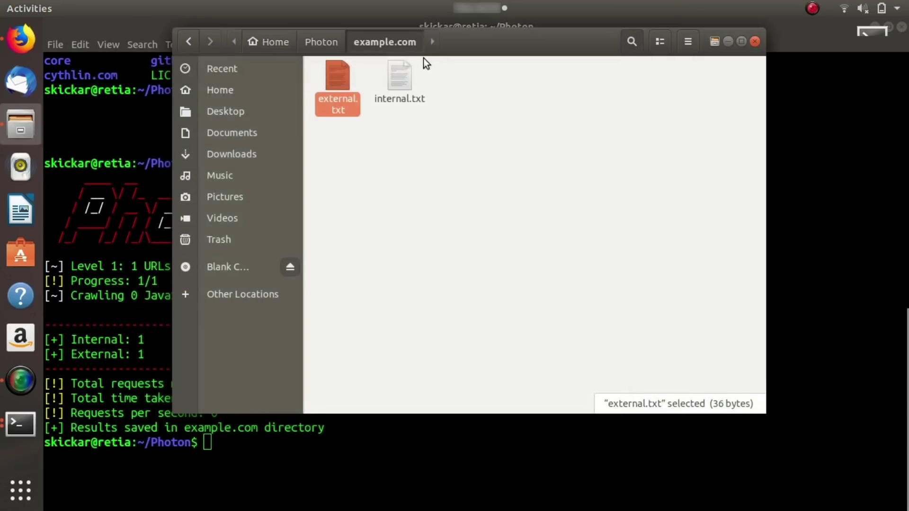
left_click(402, 69)
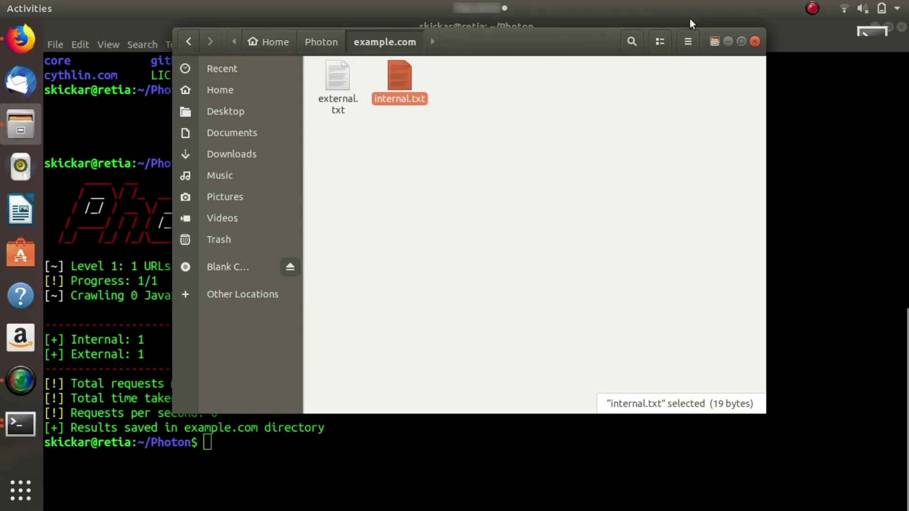
left_click(755, 41)
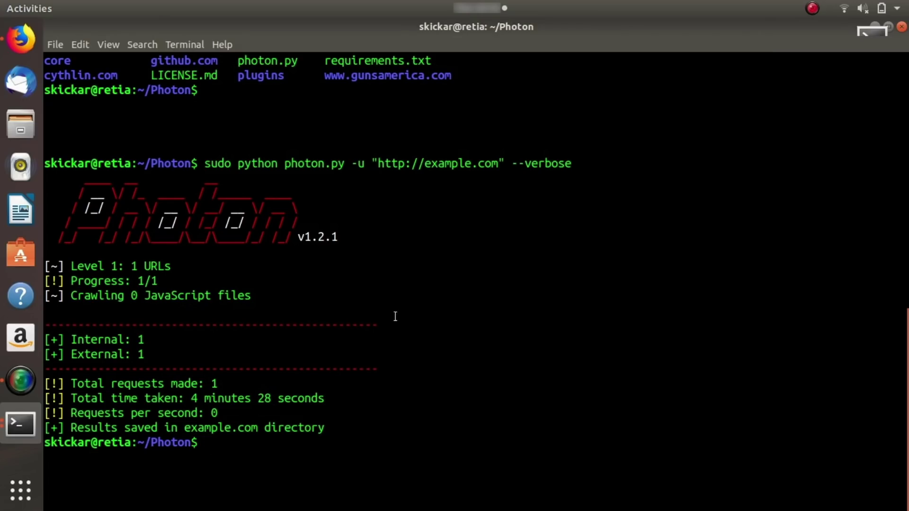
key("alt+Tab")
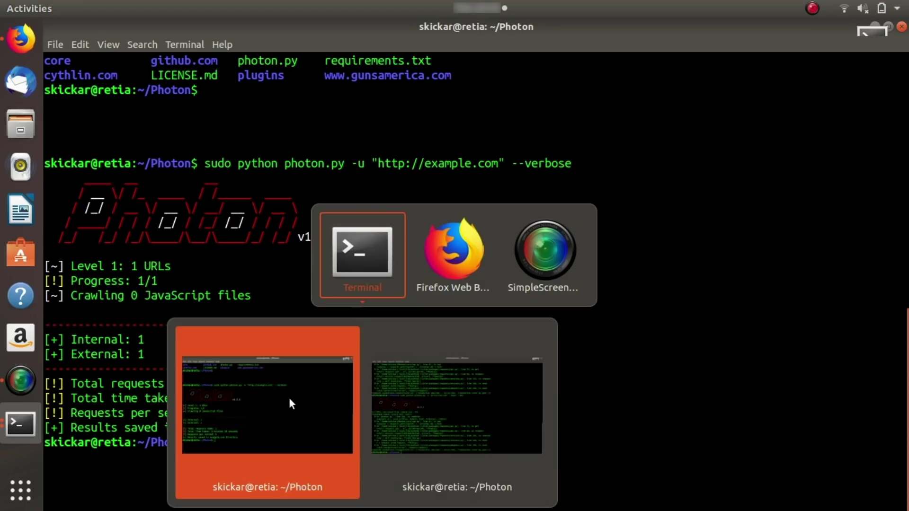
key("alt+Tab")
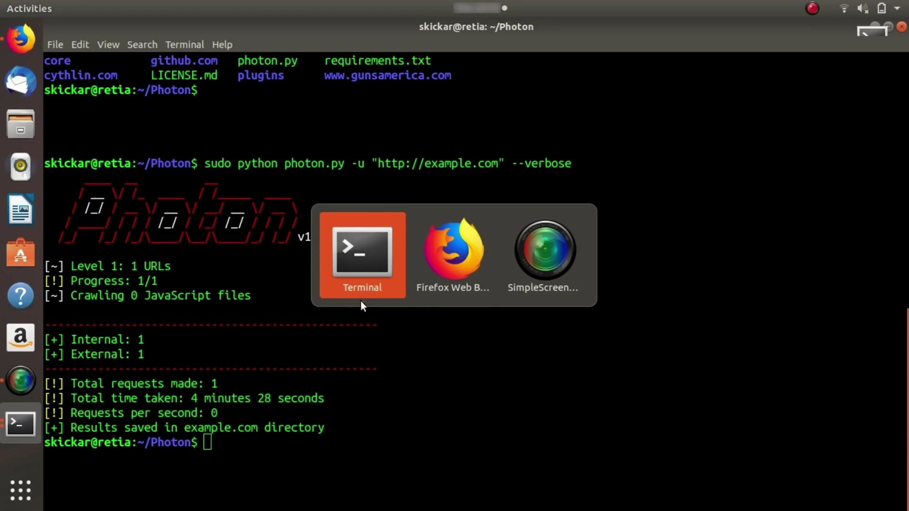
mouse_move(360, 300)
left_click(412, 412)
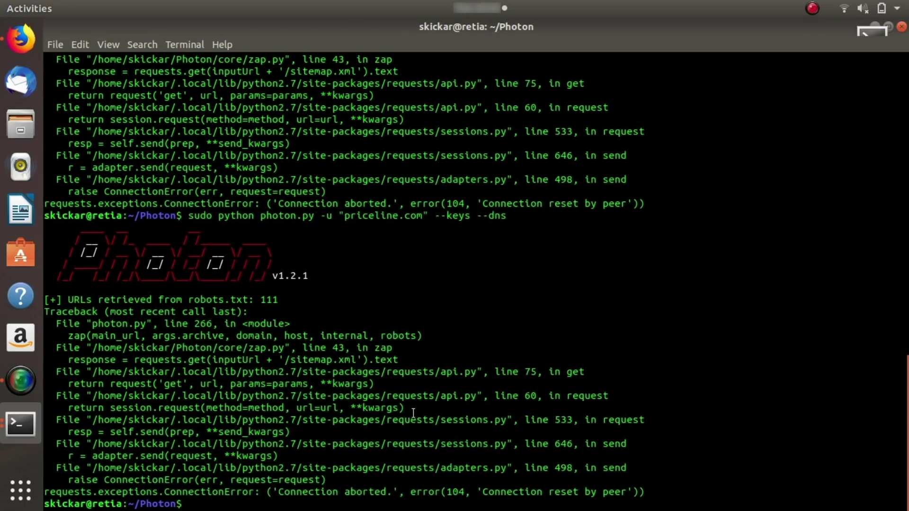
key("Up")
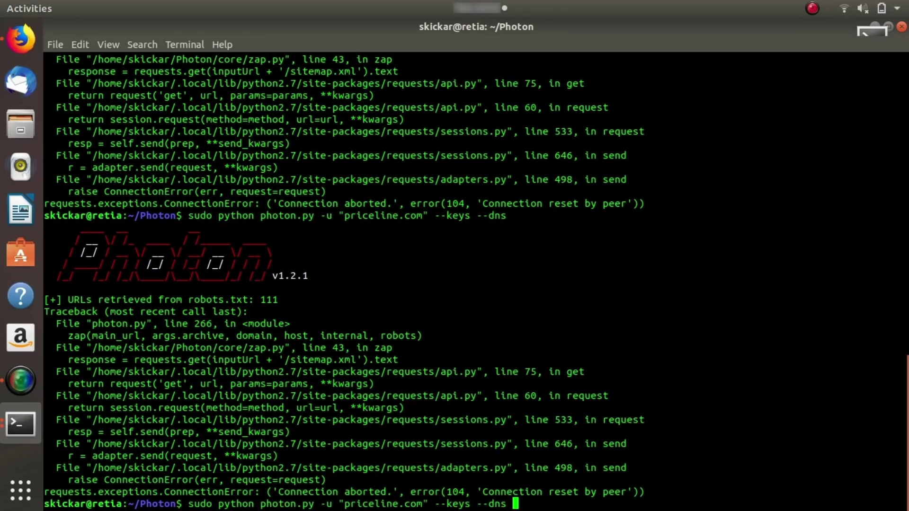
key("Left")
key("Left")
key("Left")
key("Left")
key("Left")
key("Left")
key("Left")
key("Left")
key("Left")
key("Left")
key("Left")
key("Left")
key("Left")
key("Left")
key("Left")
key("Left")
key("Left")
key("Left")
key("Left")
key("Left")
key("Left")
key("Left")
key("Left")
key("Left")
key("Left")
key("Left")
key("Left")
type("h")
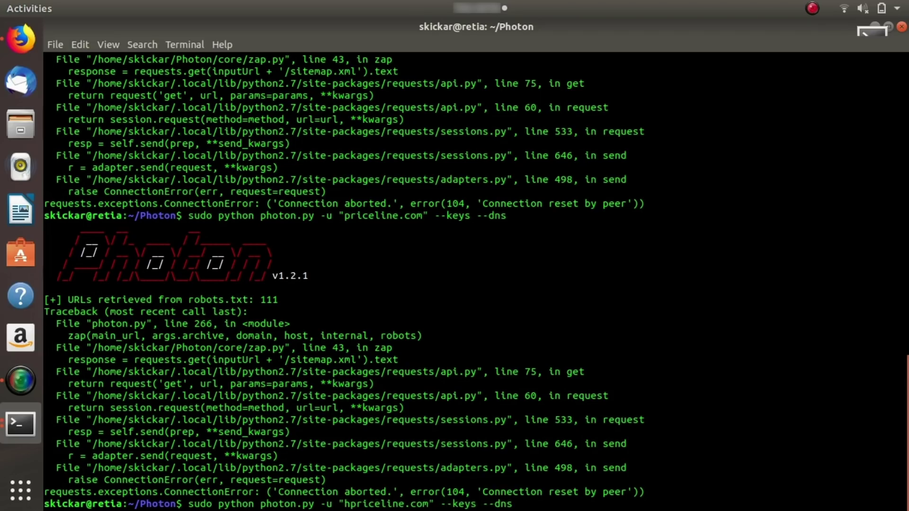
type("ttp")
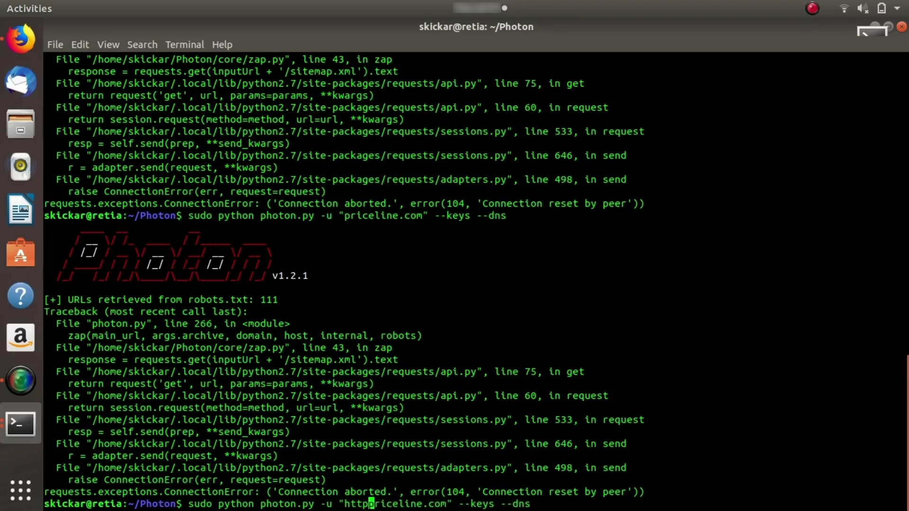
type("s://")
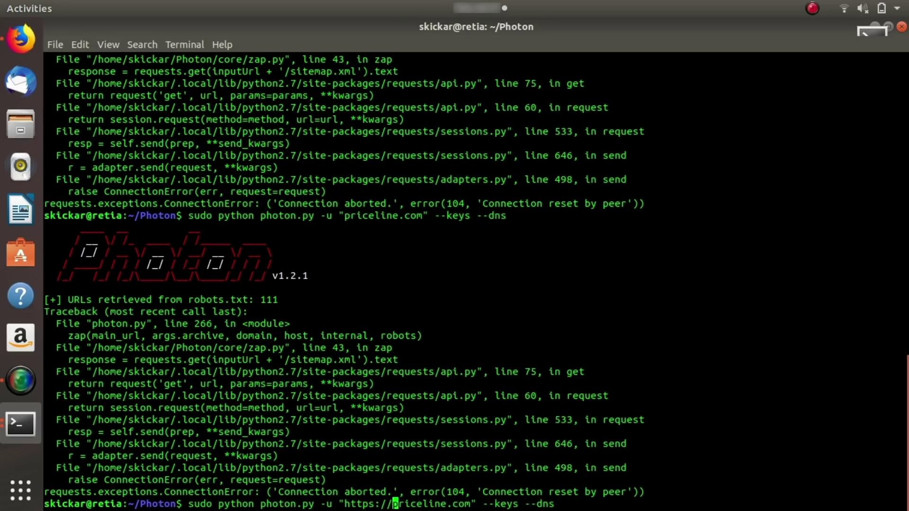
key("Return")
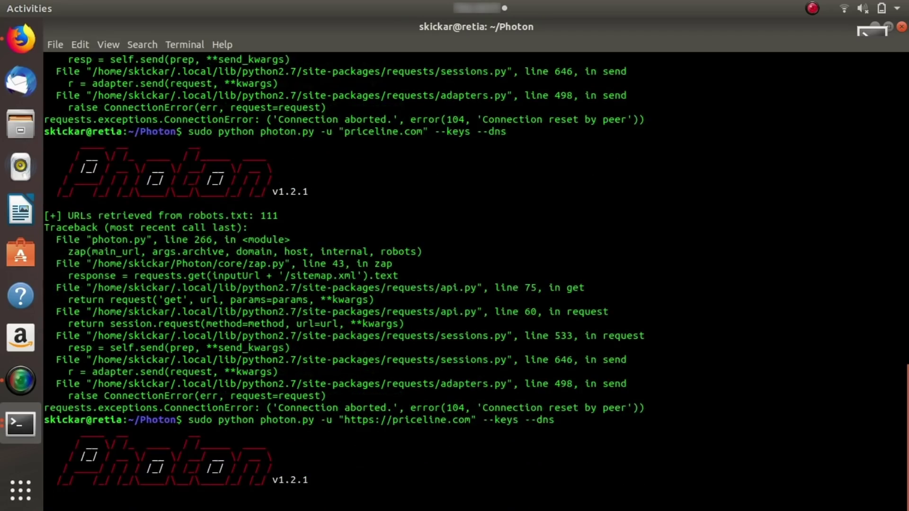
key("Up")
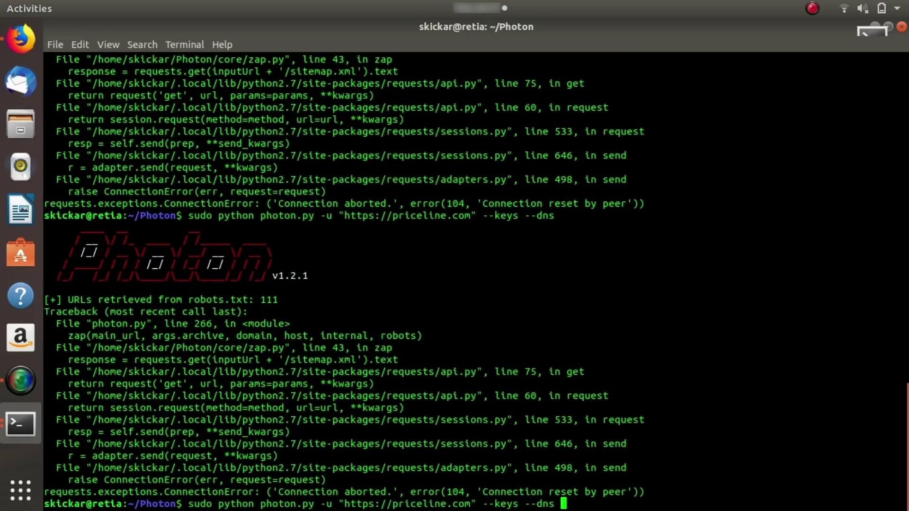
key("Left")
key("Left")
key("Left")
key("Left")
key("Left")
key("Left")
key("Left")
key("Left")
key("Left")
key("Left")
key("Left")
key("Left")
key("Left")
key("Left")
key("Left")
key("Left")
key("Left")
key("Left")
key("Left")
key("Left")
key("Left")
key("Left")
key("Left")
key("Left")
key("Left")
key("Left")
key("Left")
key("Left")
key("Left")
key("BackSpace")
key("BackSpace")
type("p")
key("Return")
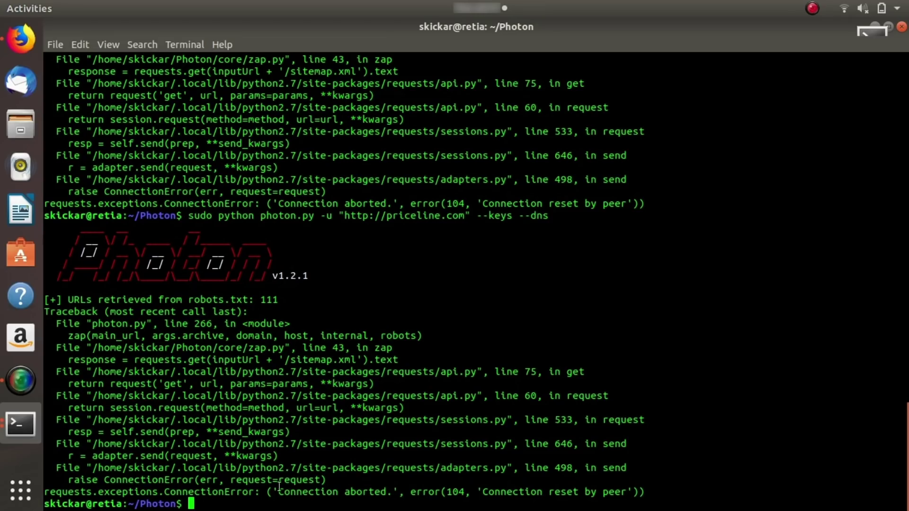
Switch to Firefox, load priceline.com in the Example Domain tab, and copy the site's full address
key("alt+Tab")
left_click(573, 48)
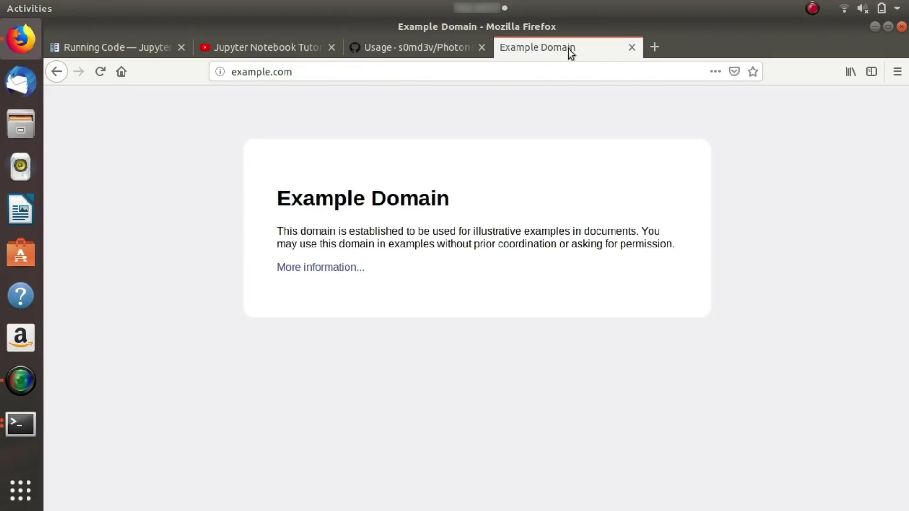
left_click(484, 65)
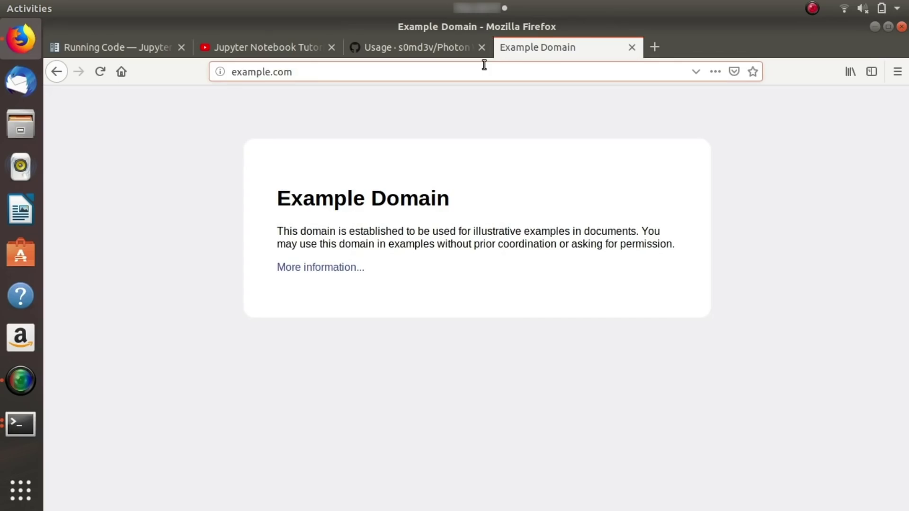
key("ctrl+a")
type("priceli")
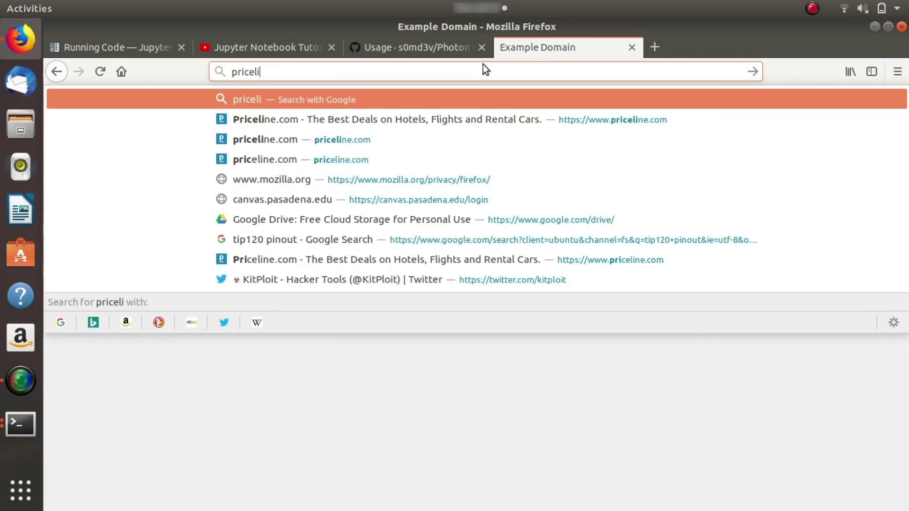
type("ne.com")
key("Return")
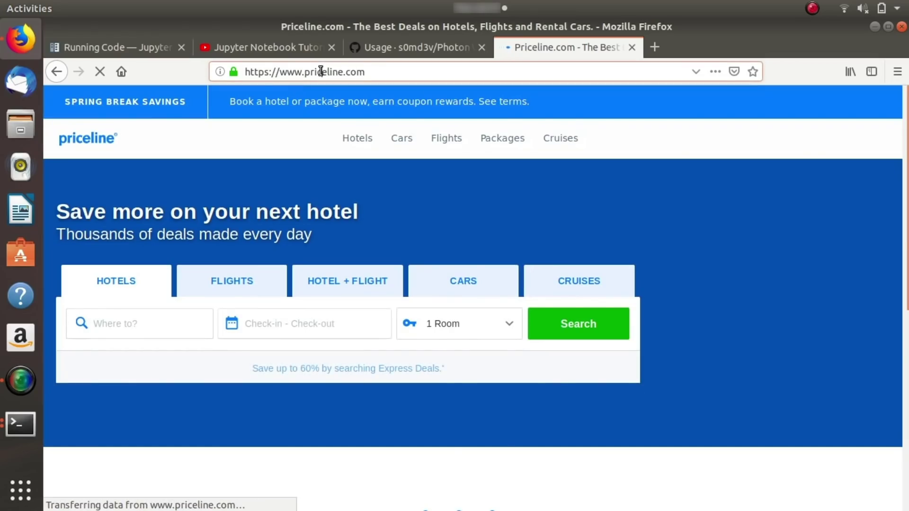
left_click(321, 71)
key("ctrl+c")
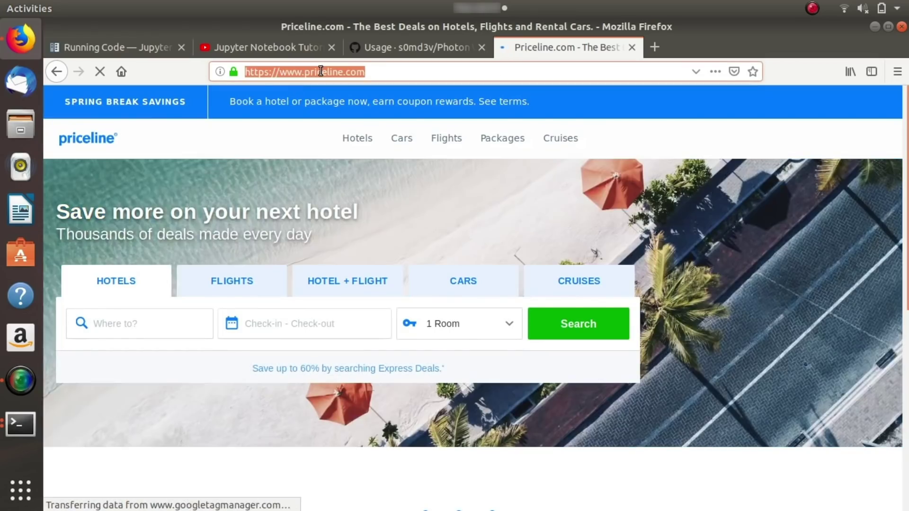
key("alt+Tab")
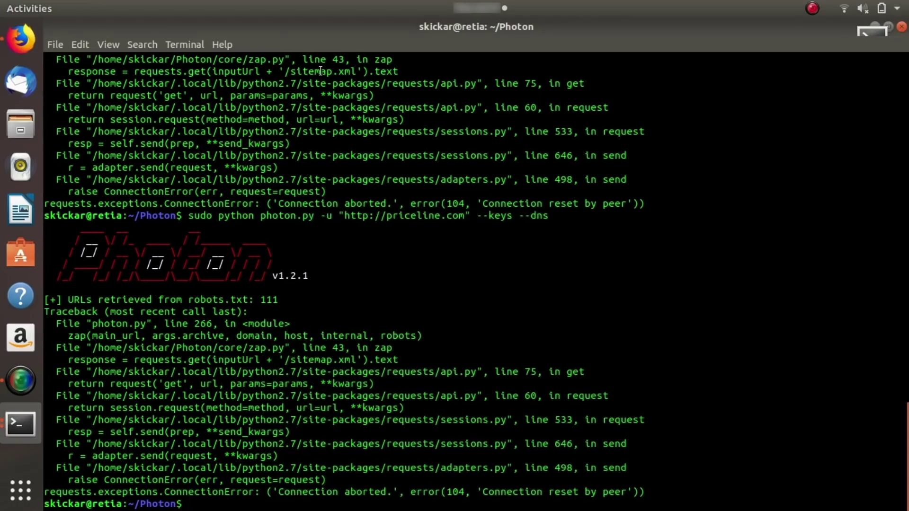
key("Up")
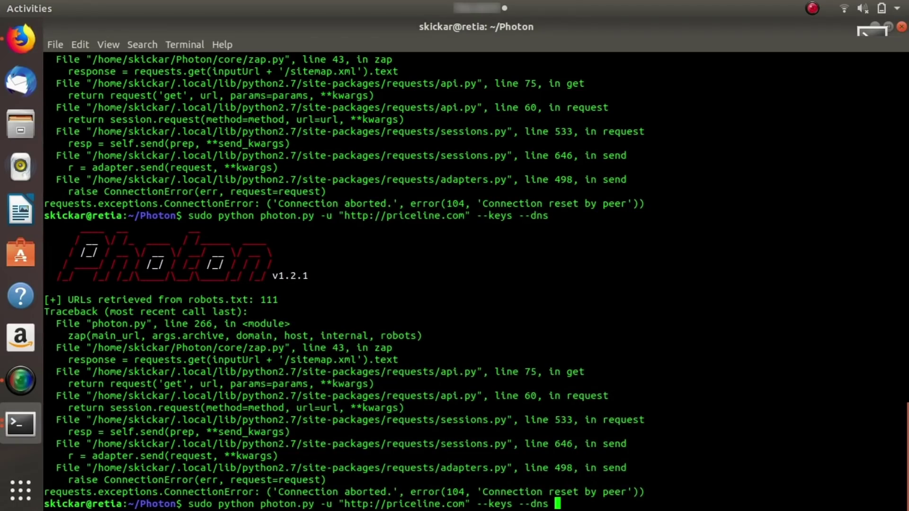
key("Left")
key("Left")
key("Left")
key("Left")
key("Left")
key("Left")
key("Left")
key("Left")
key("Left")
key("Left")
key("Left")
key("Left")
key("Left")
key("BackSpace")
key("BackSpace")
key("BackSpace")
key("BackSpace")
key("BackSpace")
key("BackSpace")
key("BackSpace")
key("BackSpace")
key("BackSpace")
key("BackSpace")
key("BackSpace")
key("BackSpace")
key("BackSpace")
key("BackSpace")
key("BackSpace")
key("BackSpace")
key("BackSpace")
key("BackSpace")
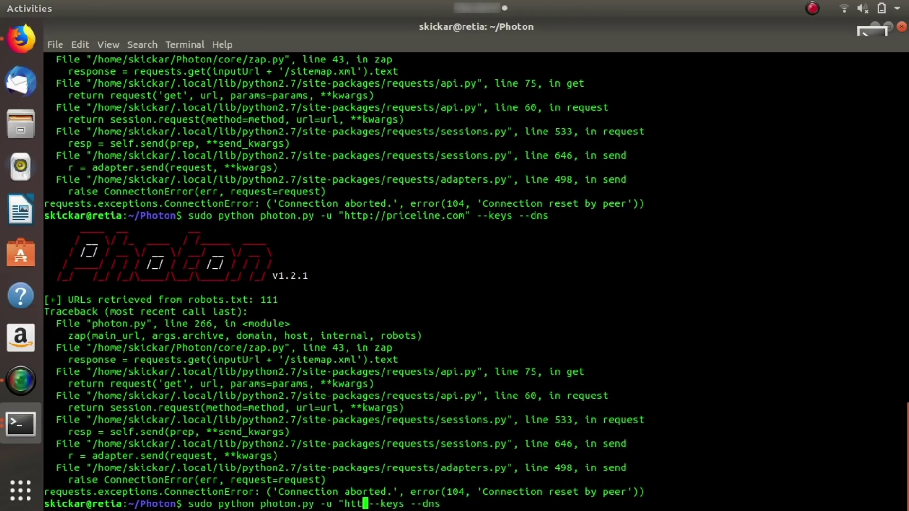
key("BackSpace")
key("BackSpace")
key("BackSpace")
key("BackSpace")
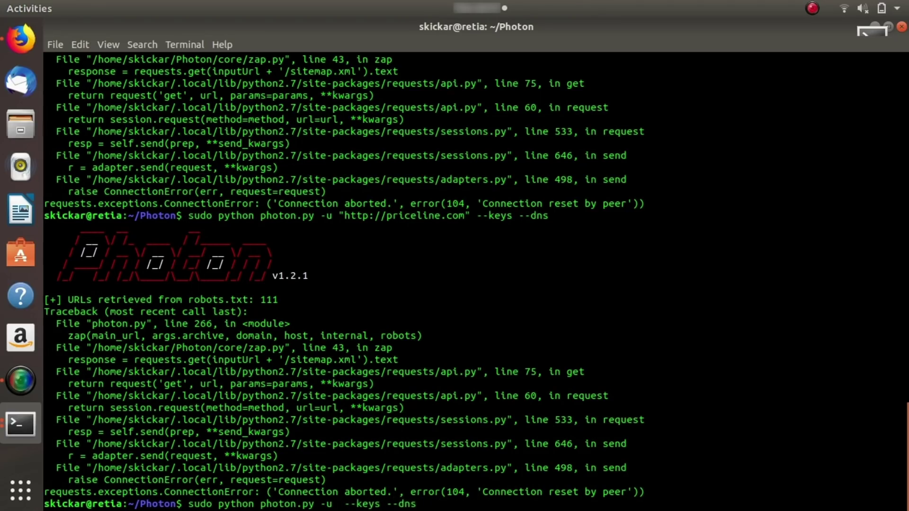
key("ctrl+shift+v")
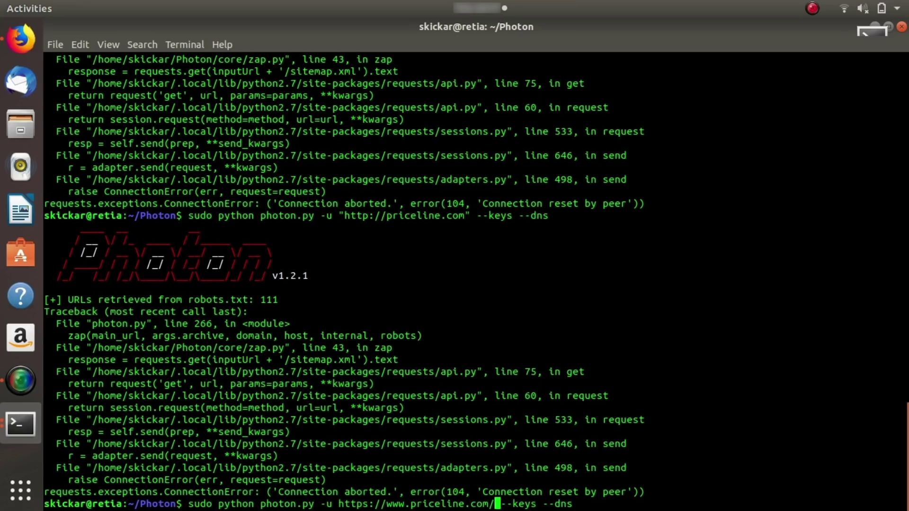
key("Return")
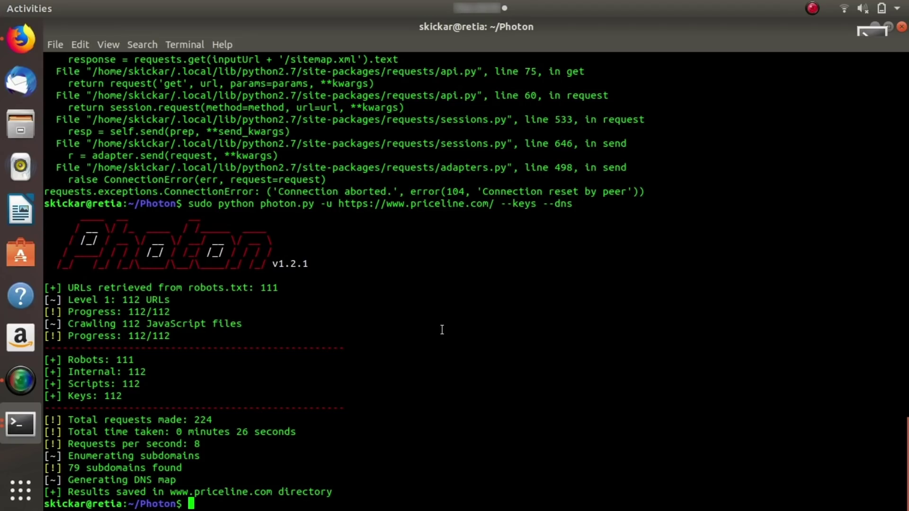
key("alt+Tab")
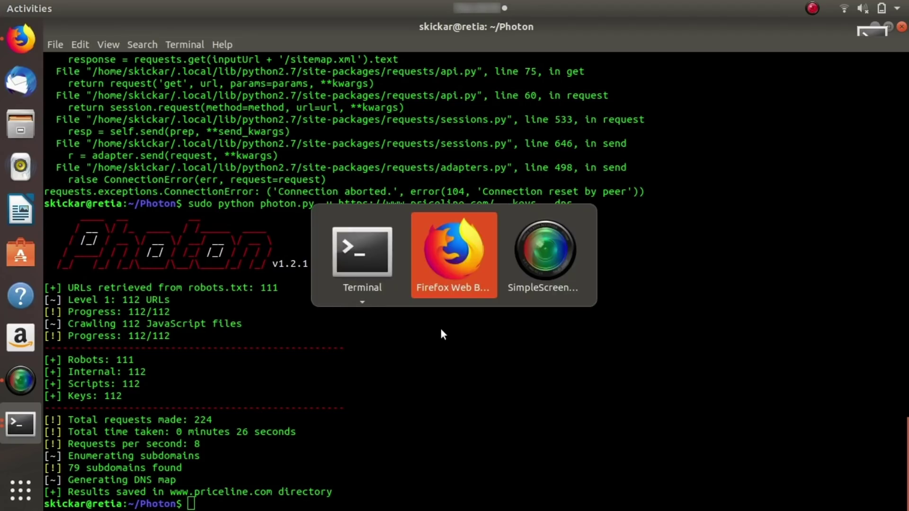
key("Escape")
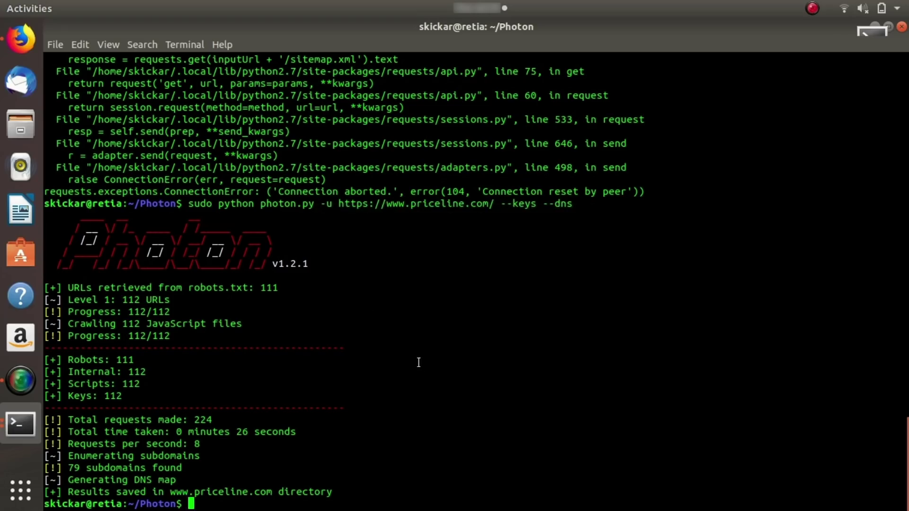
left_click(18, 121)
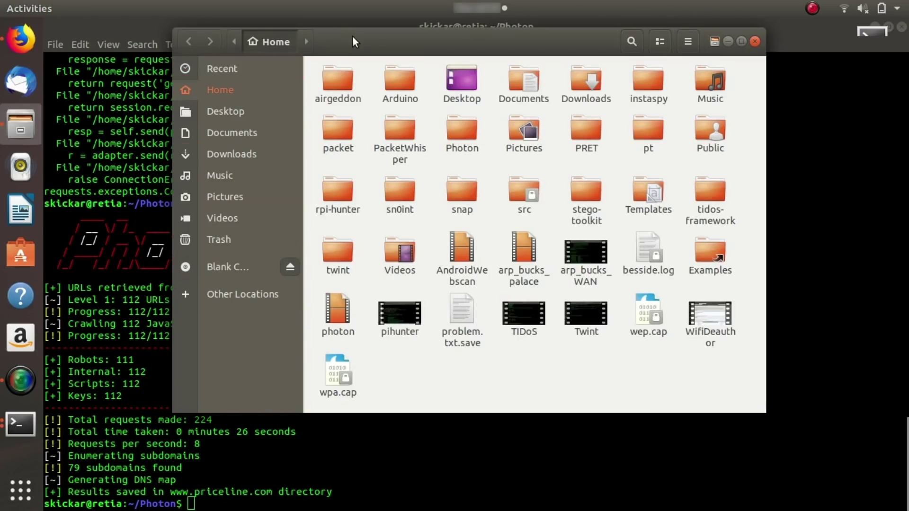
left_click_drag(353, 37, 454, 48)
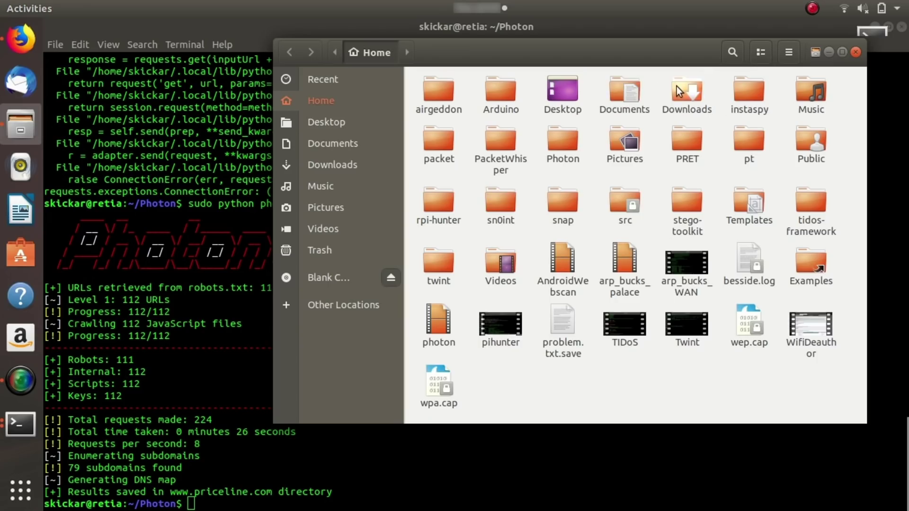
left_click(551, 145)
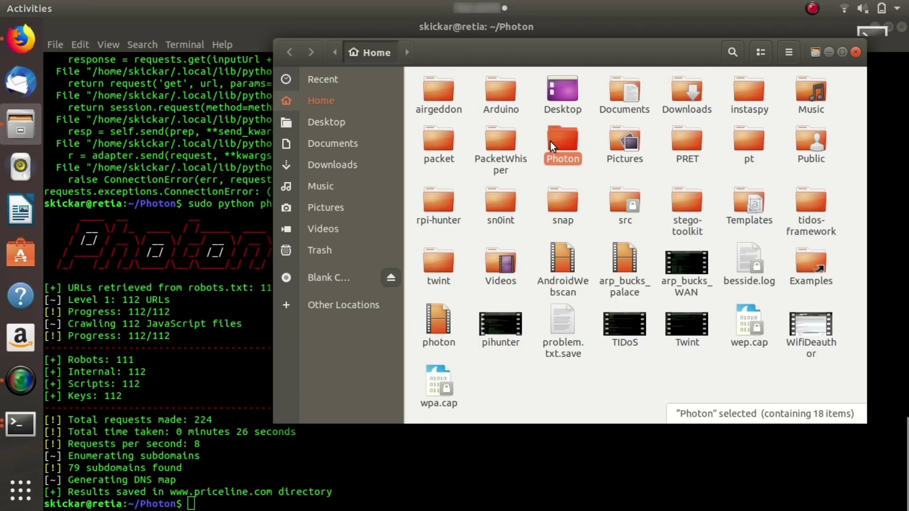
double_click(550, 141)
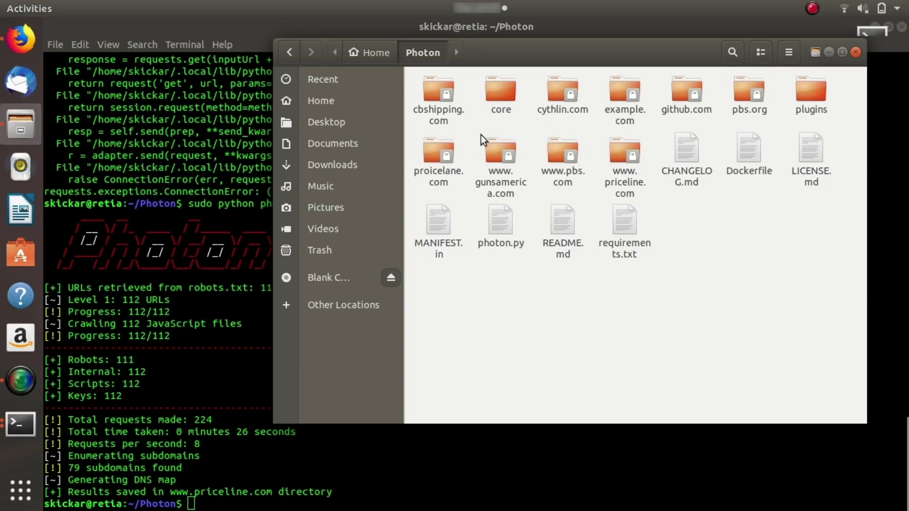
double_click(614, 160)
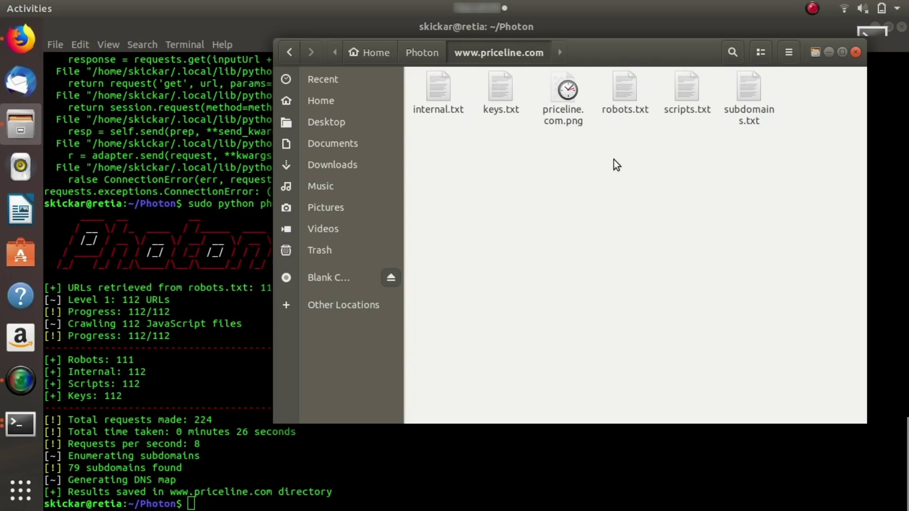
Open the priceline.com.png DNS map in a maximized window and enlarge it to 91% so the host labels are readable
double_click(560, 102)
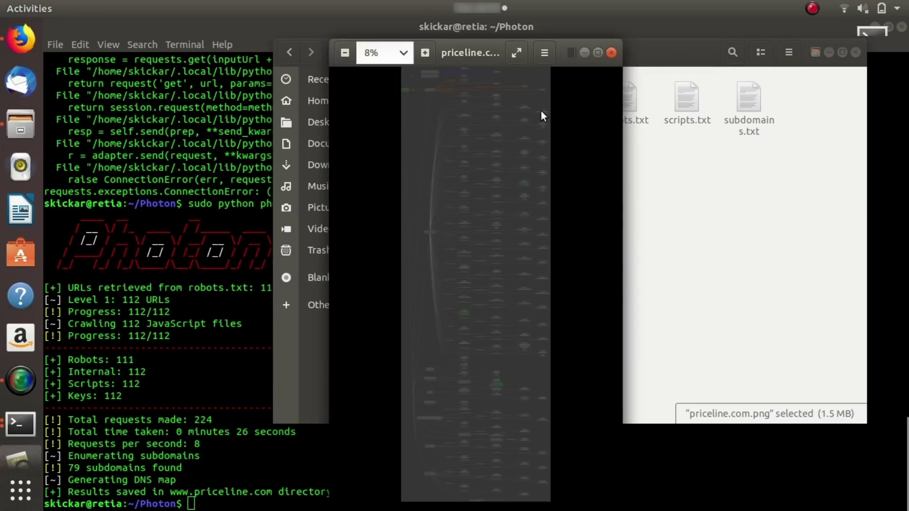
left_click(596, 50)
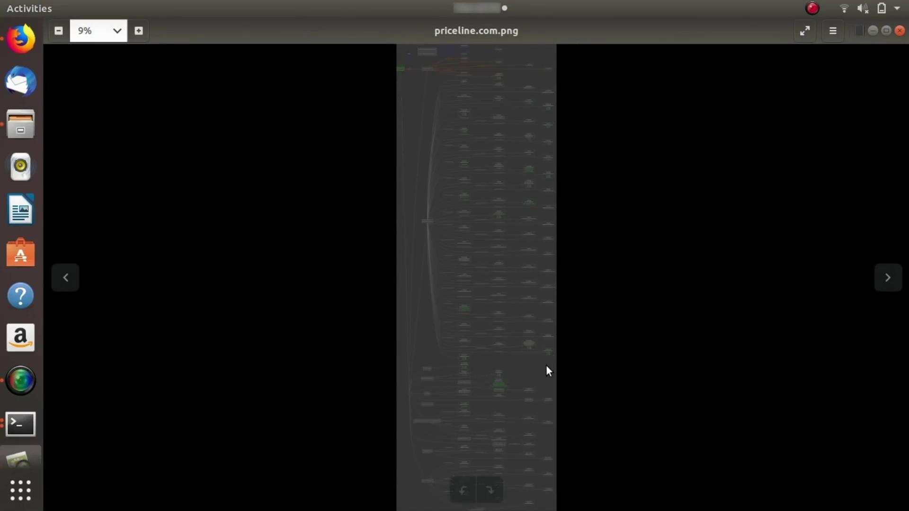
scroll(547, 365, "up", 5)
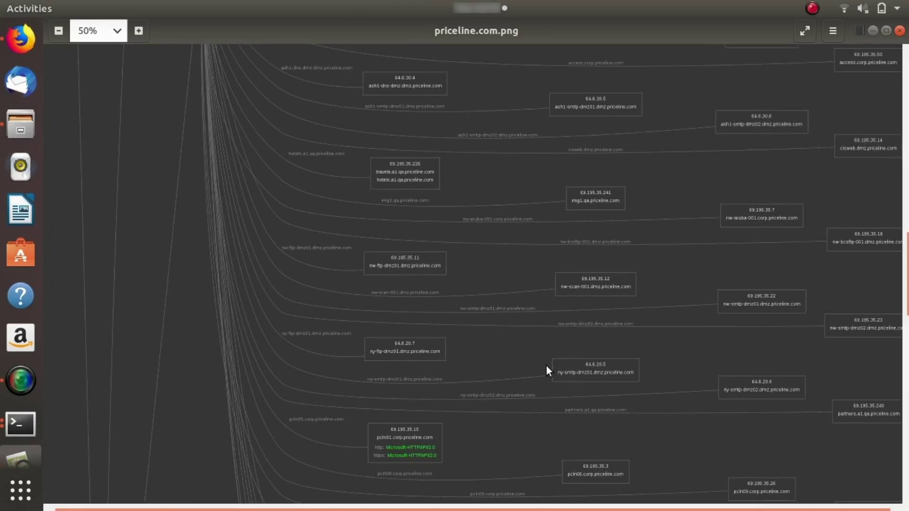
scroll(546, 366, "up", 2)
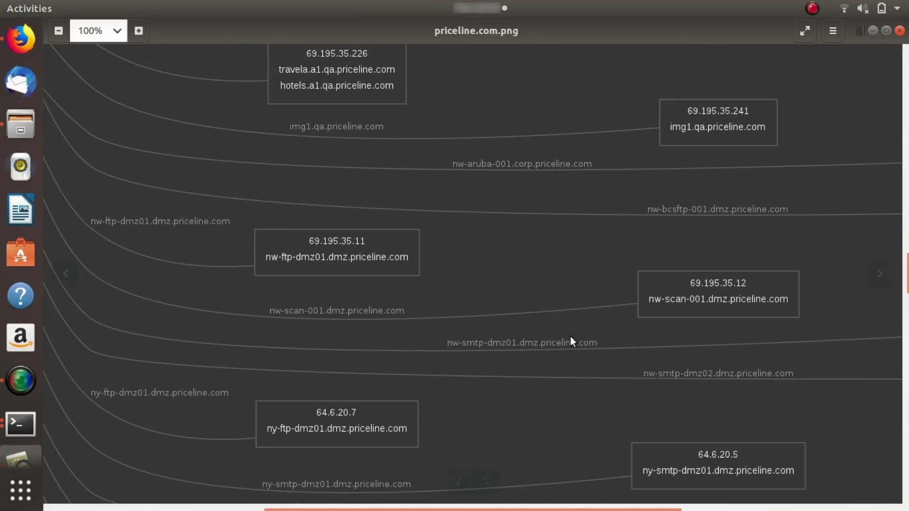
scroll(524, 287, "down", 1)
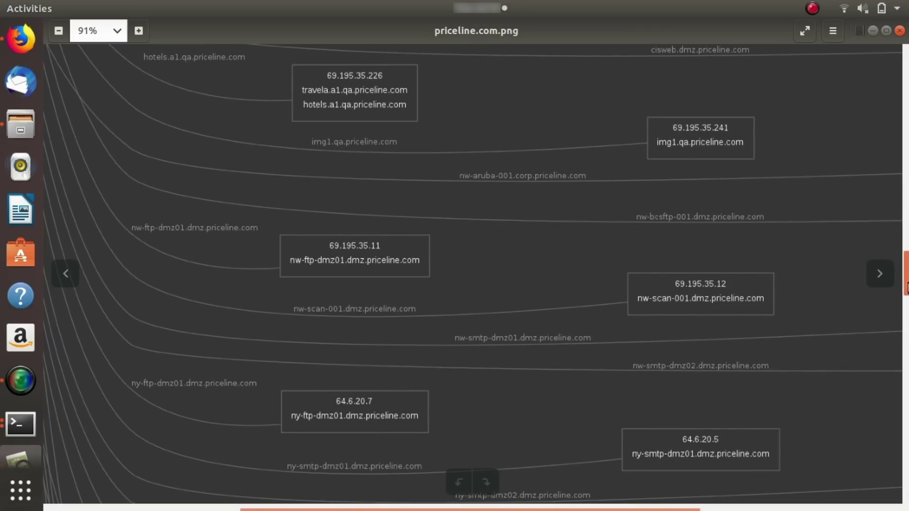
Examine the DNS map around the AS23274 Priceline.com node and the subdomains, IP addresses and server types branching from it
left_click_drag(906, 286, 902, 227)
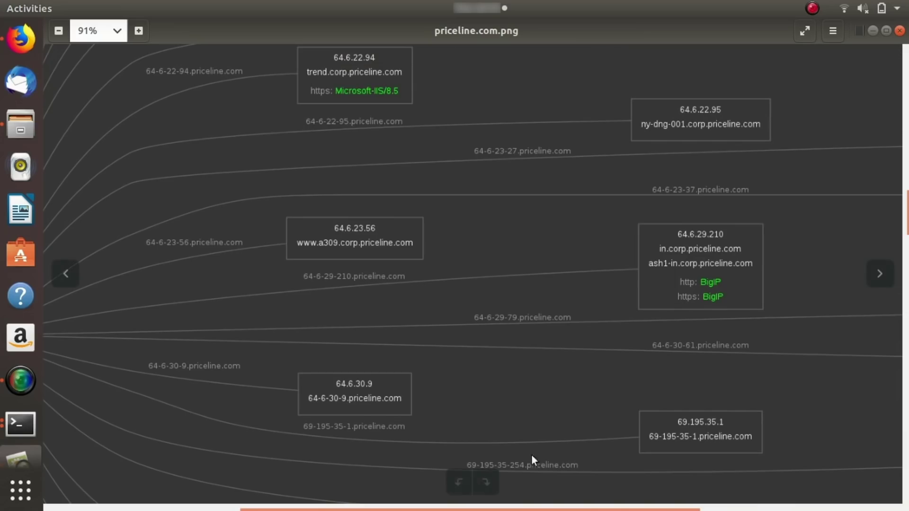
left_click_drag(428, 510, 350, 510)
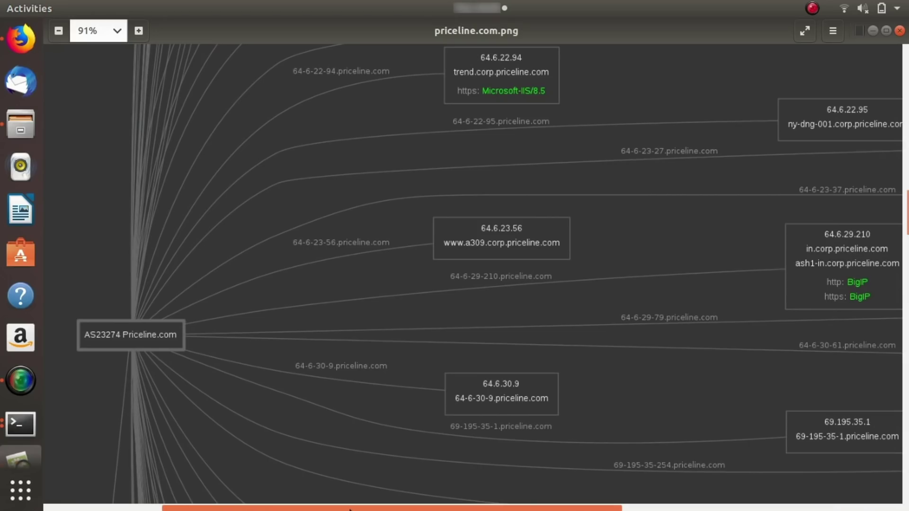
left_click_drag(349, 510, 540, 510)
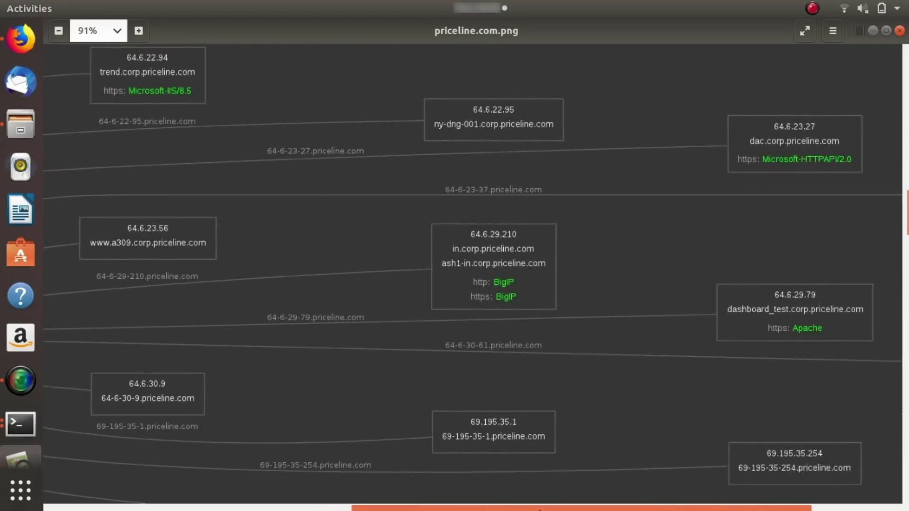
left_click_drag(539, 510, 409, 510)
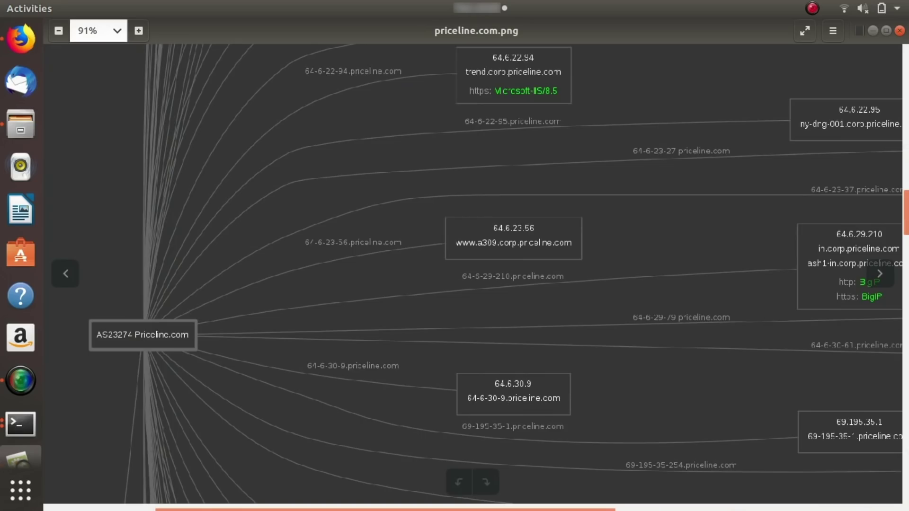
Examine the remaining hosts at 75% zoom, from the nw-ftp and ny-smtp entries down to the end of the DNS map
scroll(476, 275, "down", 10)
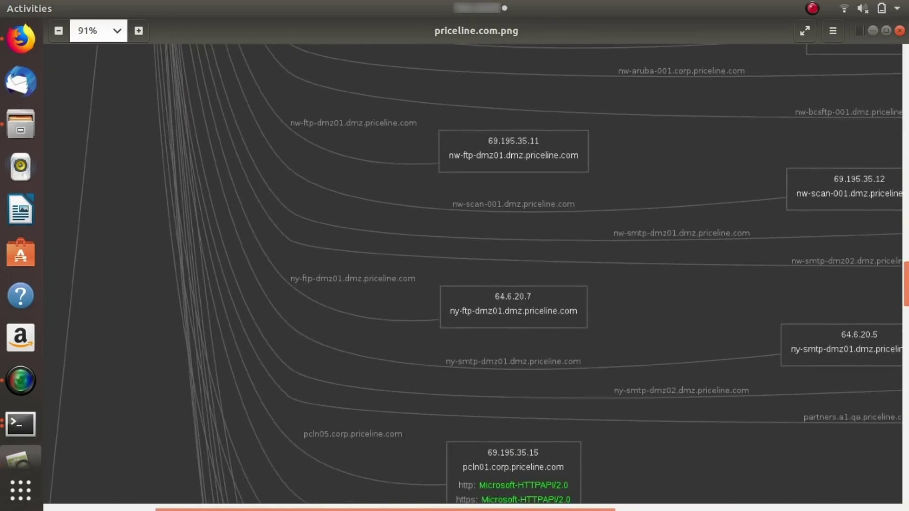
scroll(722, 350, "down", 1)
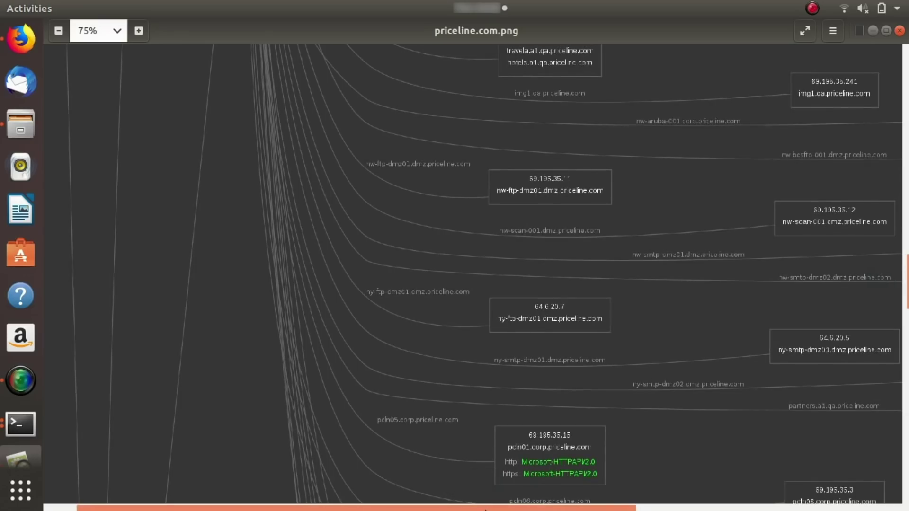
left_click_drag(485, 510, 702, 510)
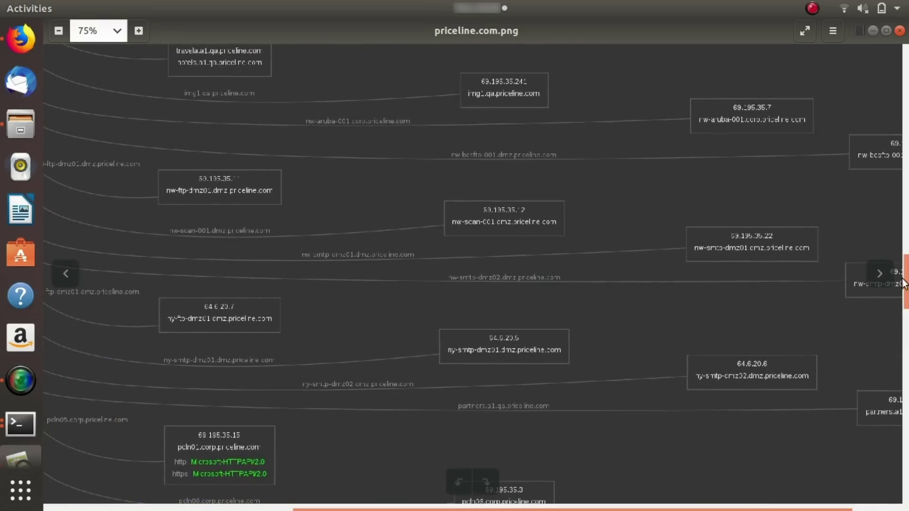
left_click_drag(904, 283, 906, 370)
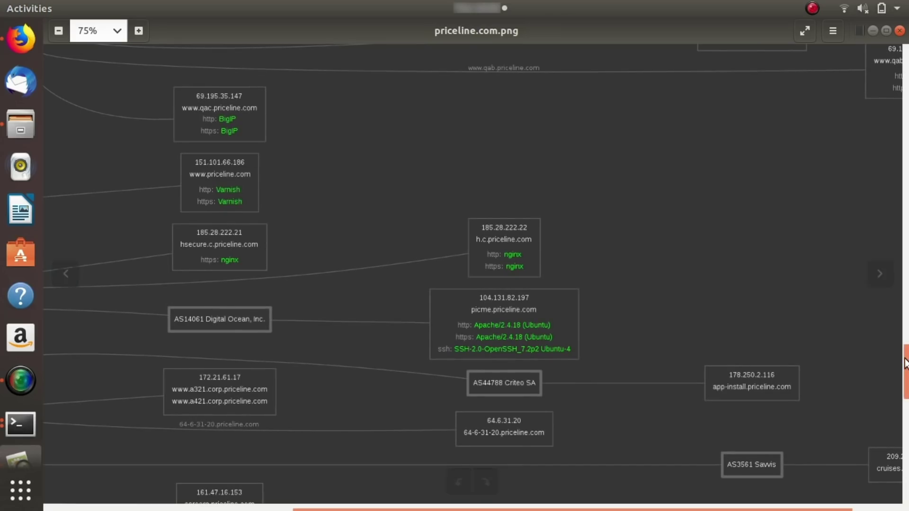
scroll(907, 389, "down", 5)
scroll(351, 84, "down", 3)
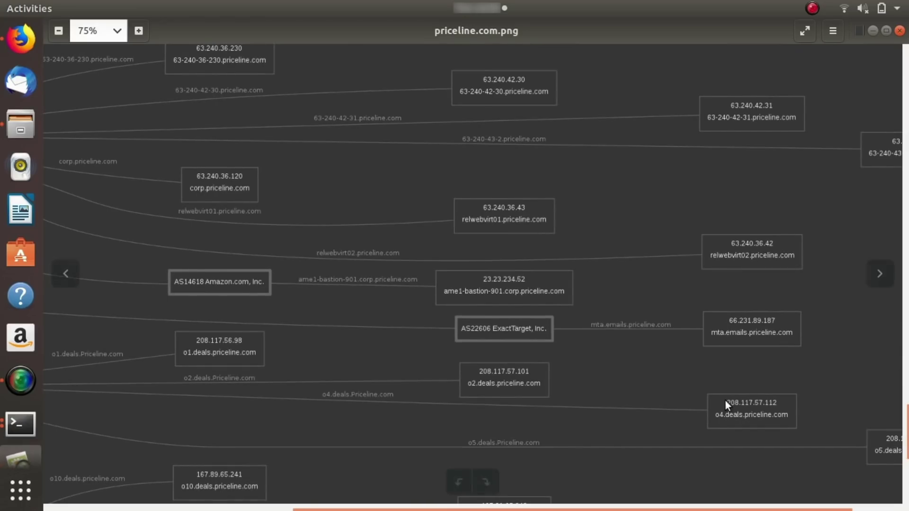
scroll(752, 411, "down", 10)
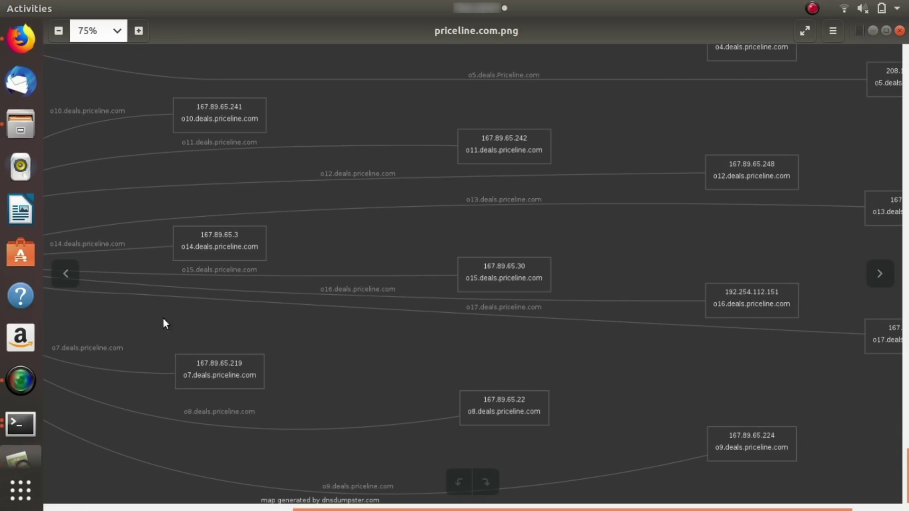
Review the hosting-provider nodes of the DNS map from SendGrid up to Fastly, and close the image
left_click_drag(685, 509, 436, 509)
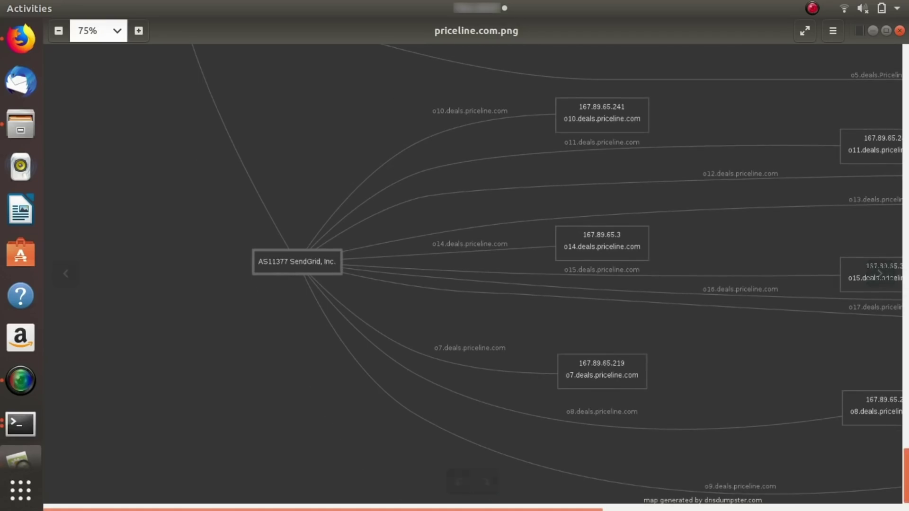
scroll(513, 332, "up", 5)
mouse_move(905, 439)
left_mouse_down()
mouse_move(904, 460)
mouse_move(905, 415)
mouse_move(904, 436)
mouse_move(905, 426)
left_mouse_up()
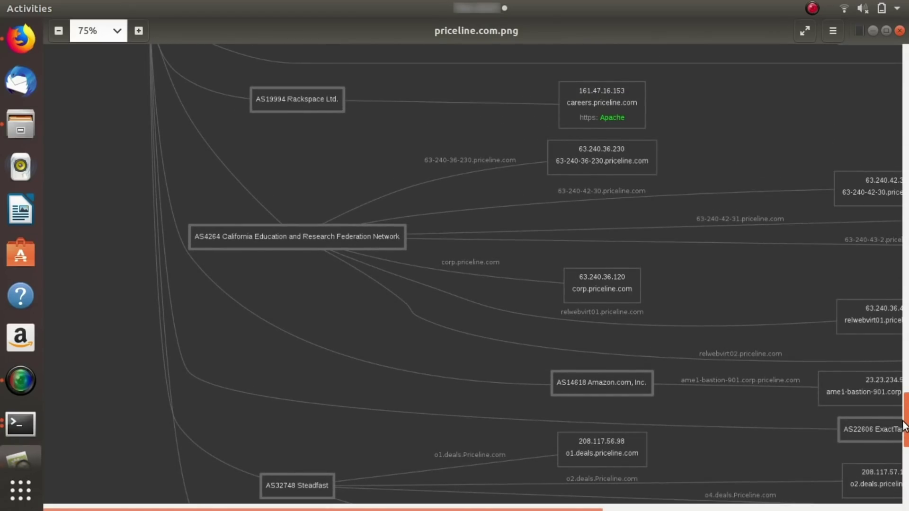
left_click_drag(905, 426, 904, 396)
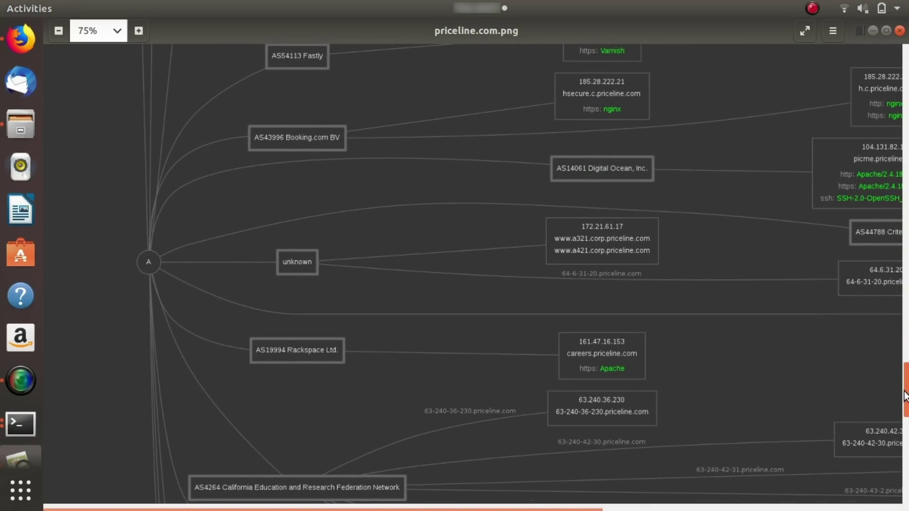
left_click_drag(905, 396, 905, 369)
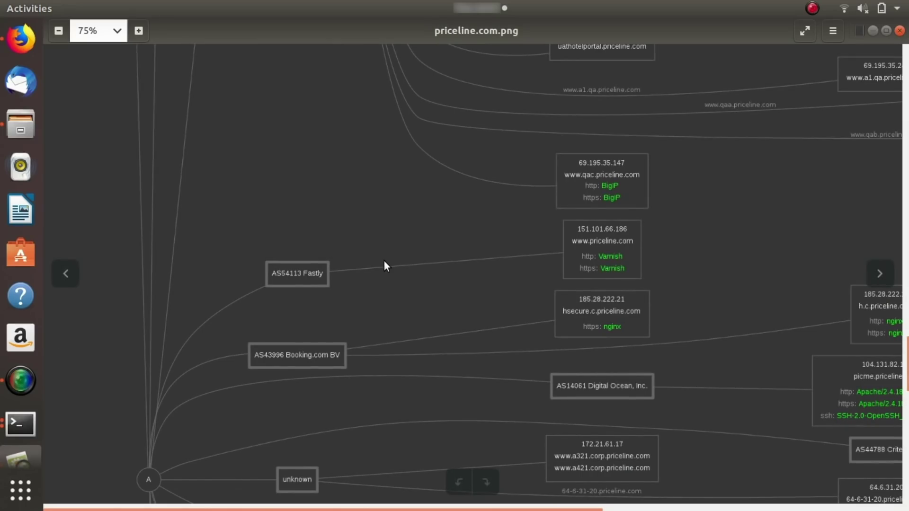
left_click(900, 30)
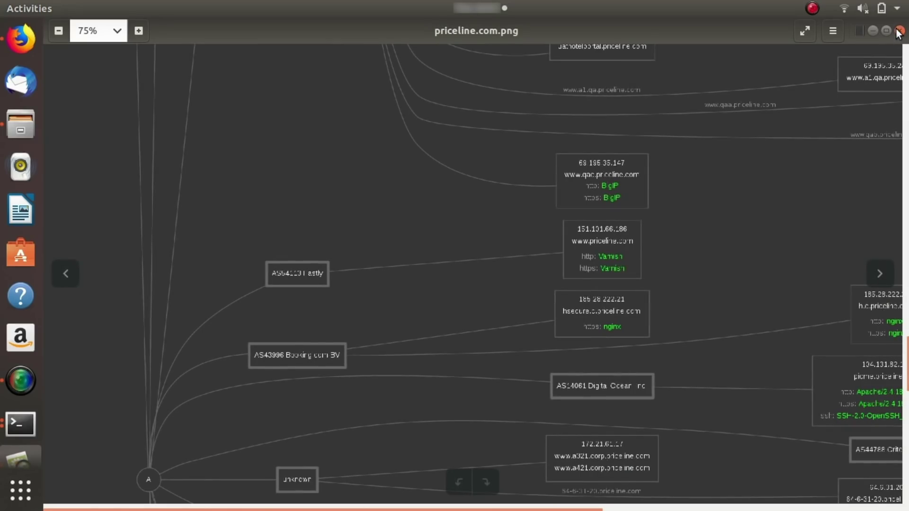
left_click(507, 93)
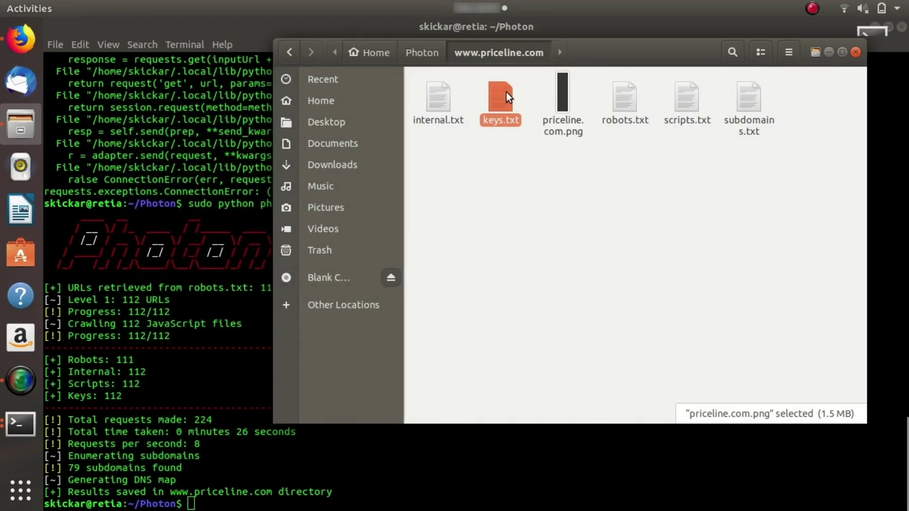
double_click(507, 92)
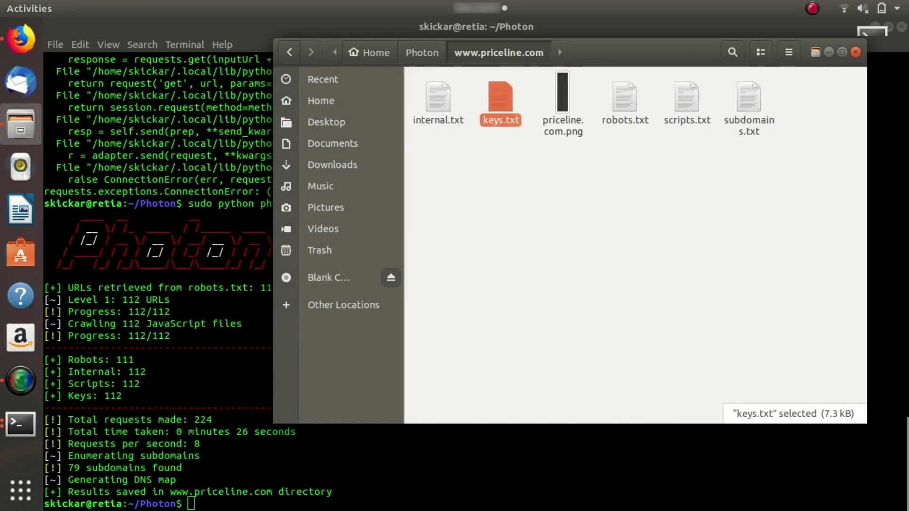
scroll(479, 131, "up", 10)
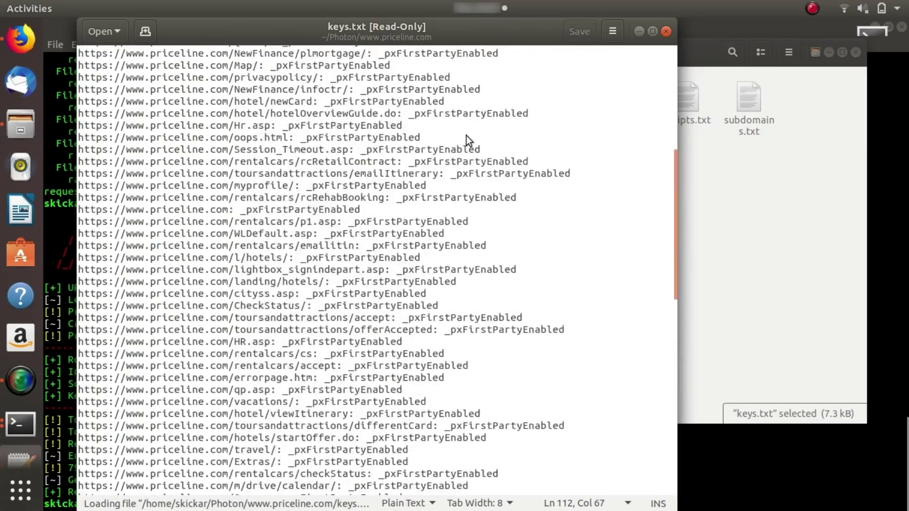
scroll(469, 142, "down", 10)
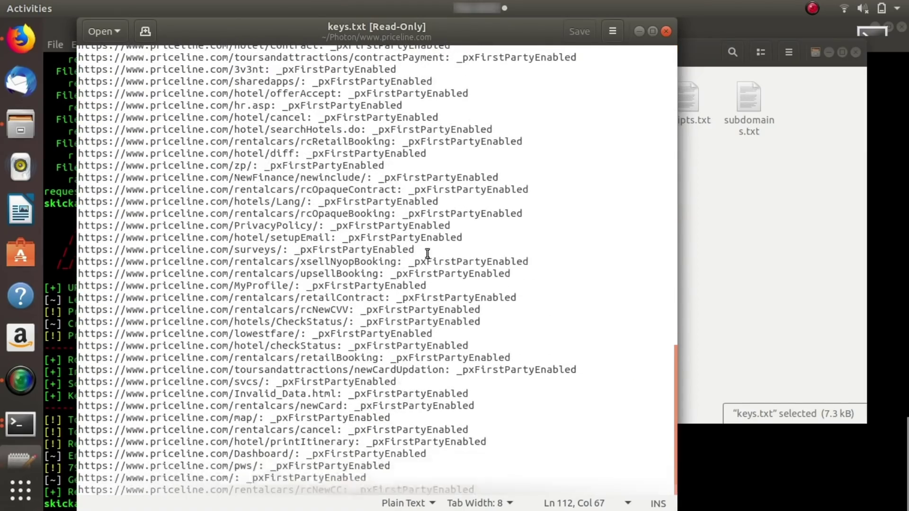
scroll(429, 251, "up", 15)
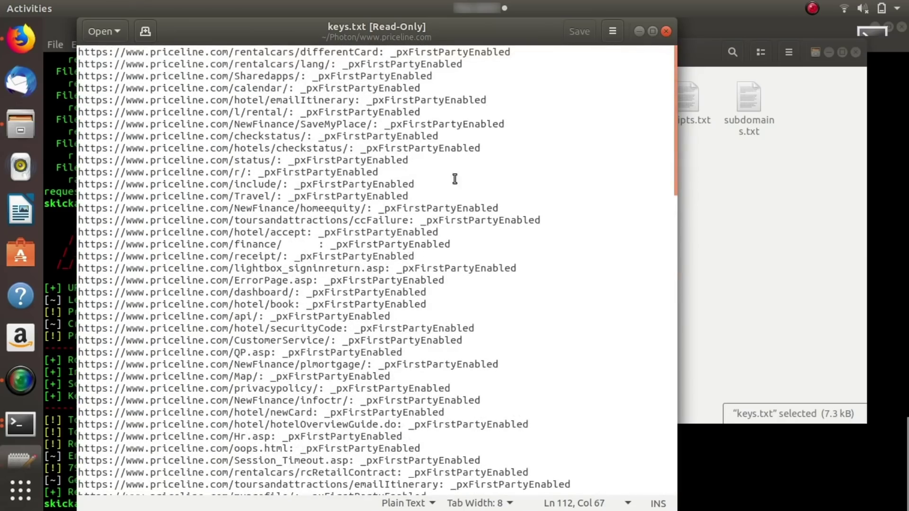
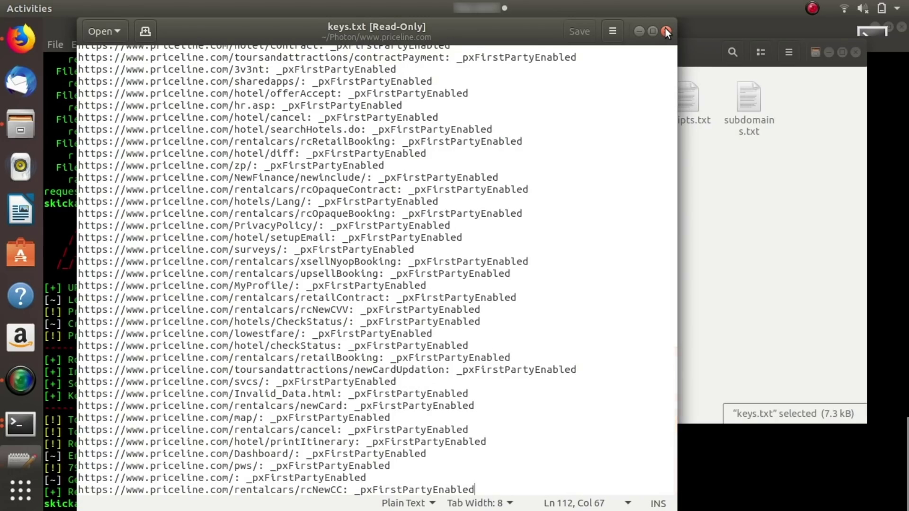
left_click(666, 32)
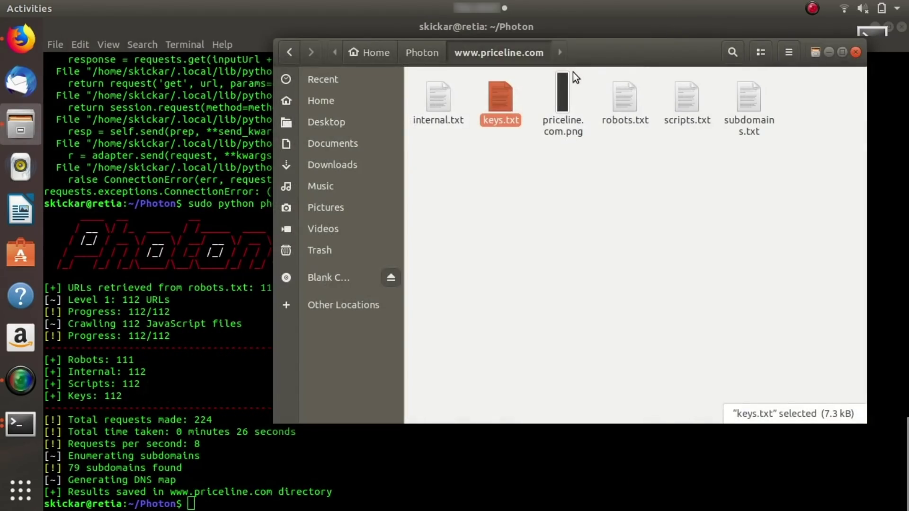
Open scripts.txt from the priceline results, skim the captcha.js script URLs to the end, and close the file
double_click(691, 90)
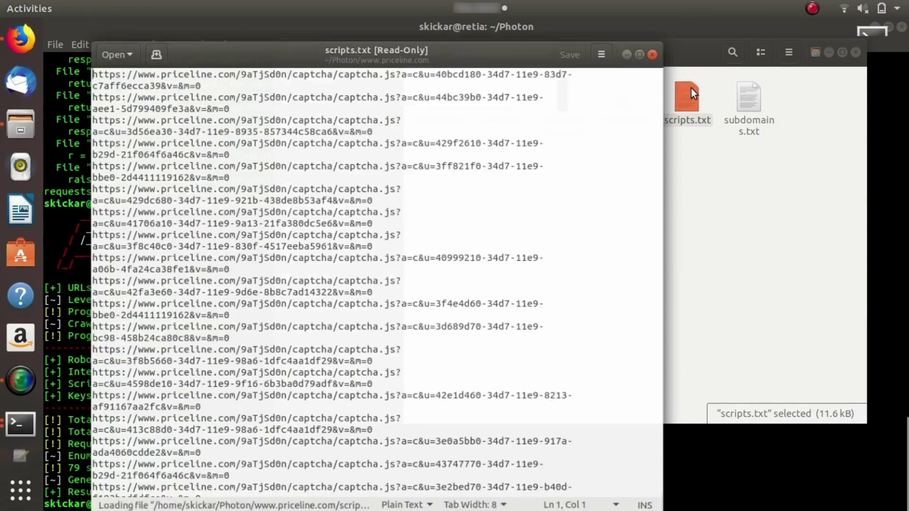
scroll(402, 183, "down", 10)
scroll(402, 183, "down", 20)
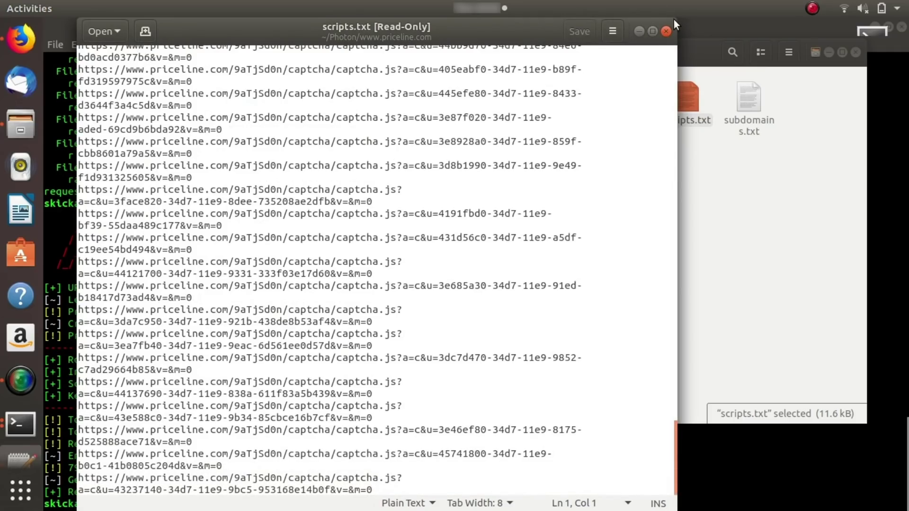
left_click(667, 31)
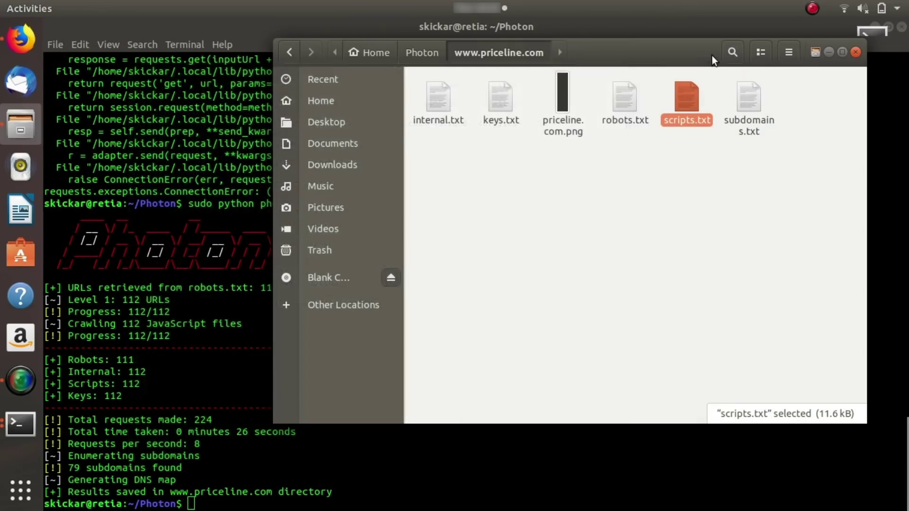
Open subdomains.txt from the priceline results, look through the listed subdomains, and close the file
left_click(755, 97)
double_click(756, 90)
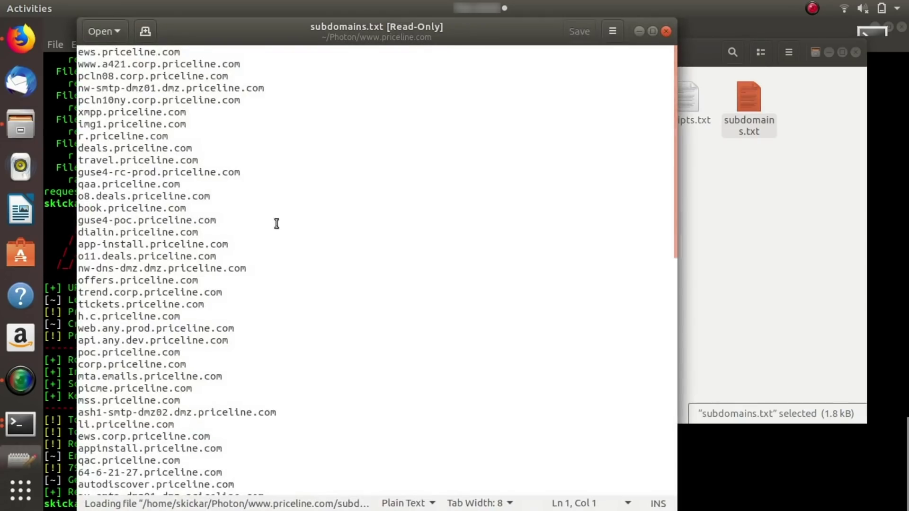
scroll(275, 236, "down", 10)
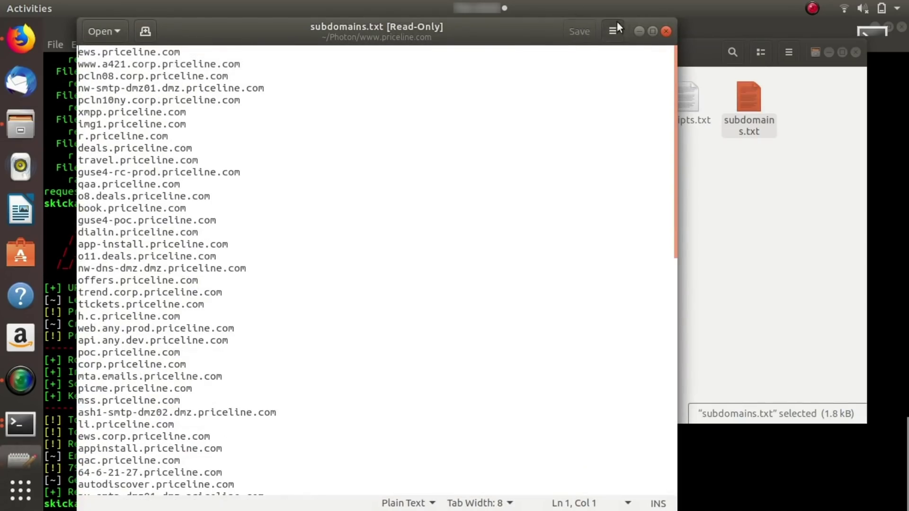
left_click(666, 32)
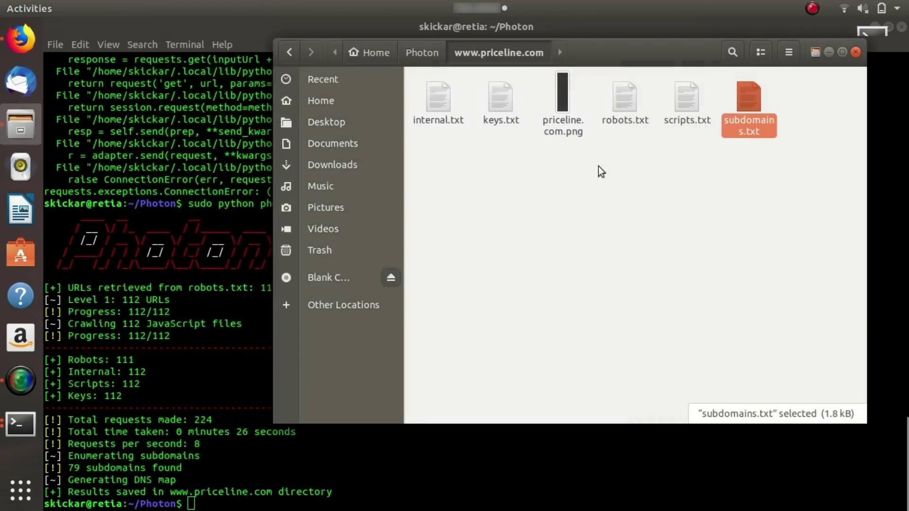
Open internal.txt from the priceline results, review the internal URLs through to the end, and close the file
double_click(433, 95)
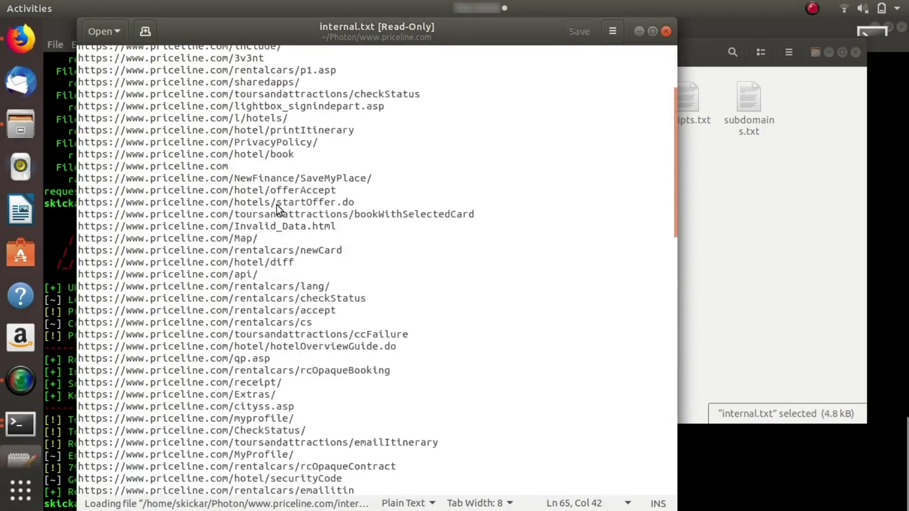
scroll(280, 208, "down", 6)
scroll(280, 208, "up", 10)
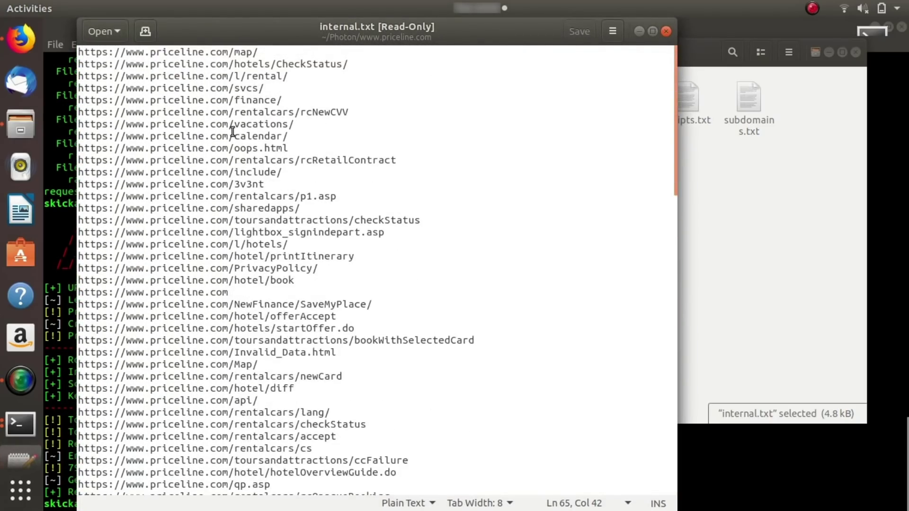
scroll(250, 231, "down", 15)
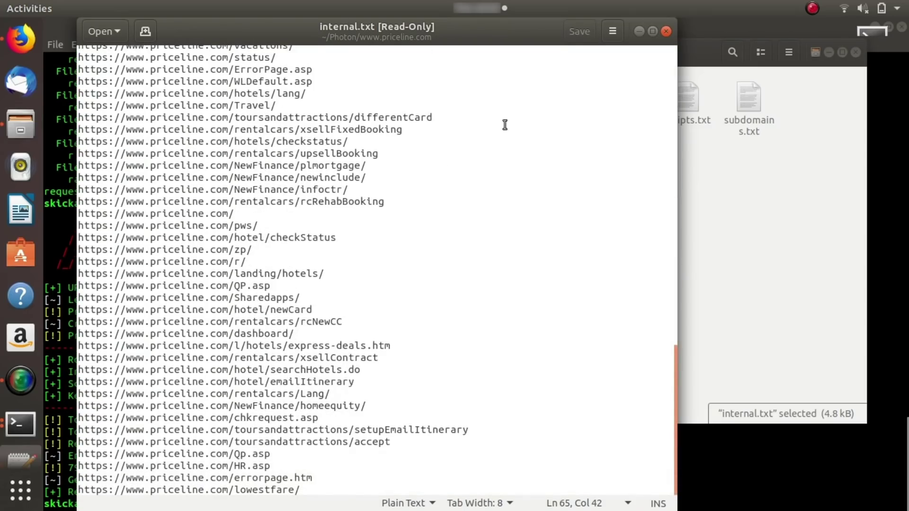
left_click(667, 30)
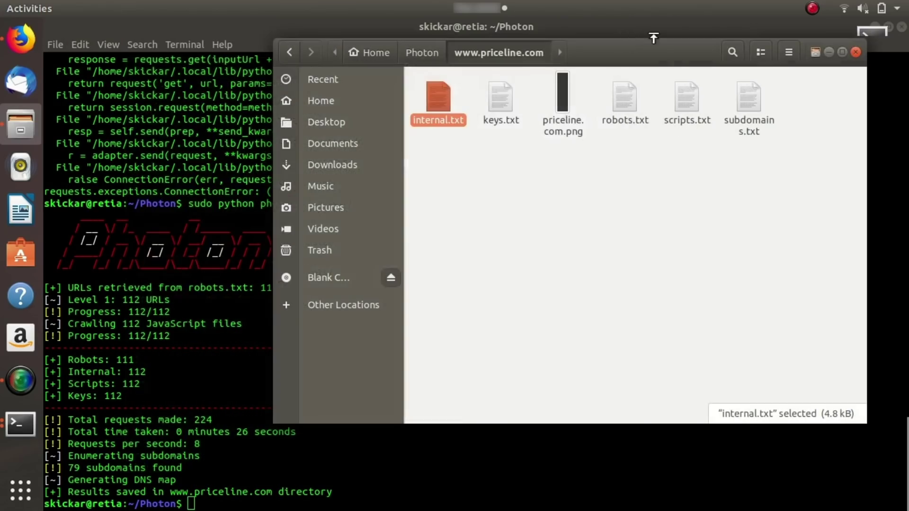
Open robots.txt from the priceline results, skim the URLs taken from the site's robots file, and close it
double_click(627, 95)
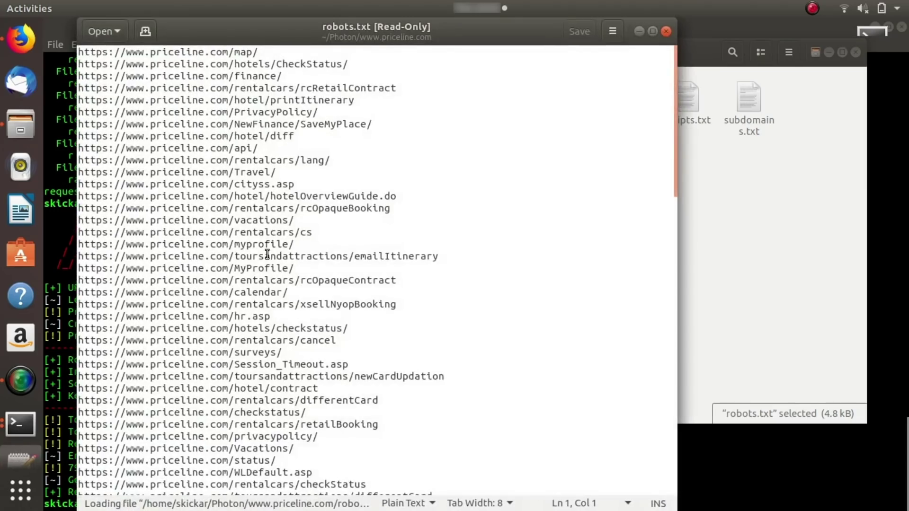
scroll(267, 273, "down", 10)
scroll(267, 272, "up", 15)
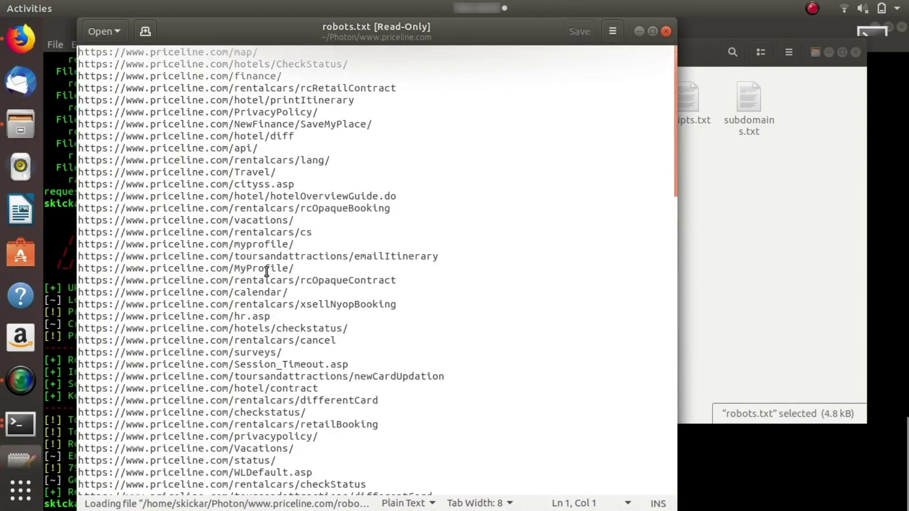
left_click(666, 30)
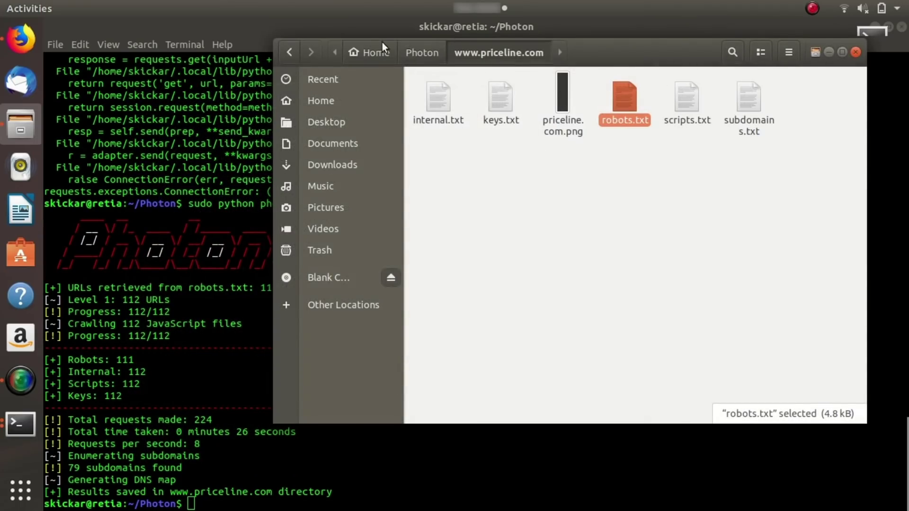
left_click(286, 51)
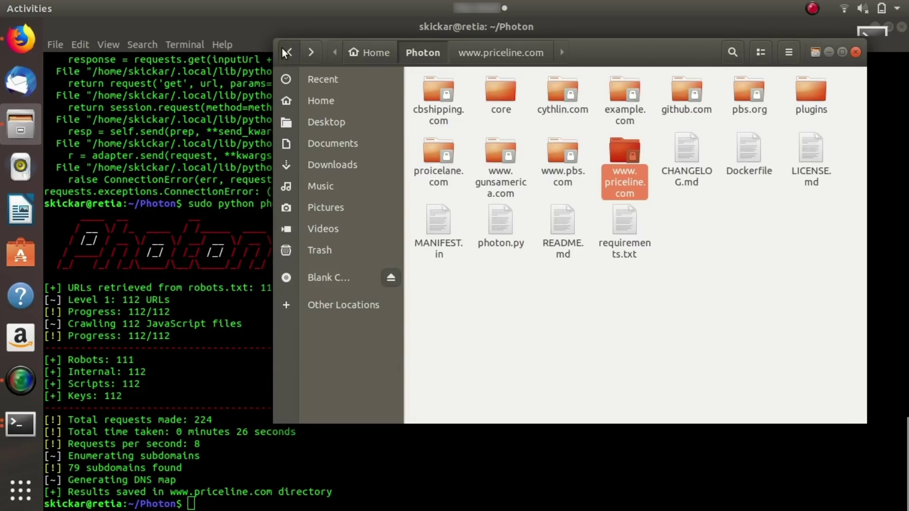
double_click(562, 159)
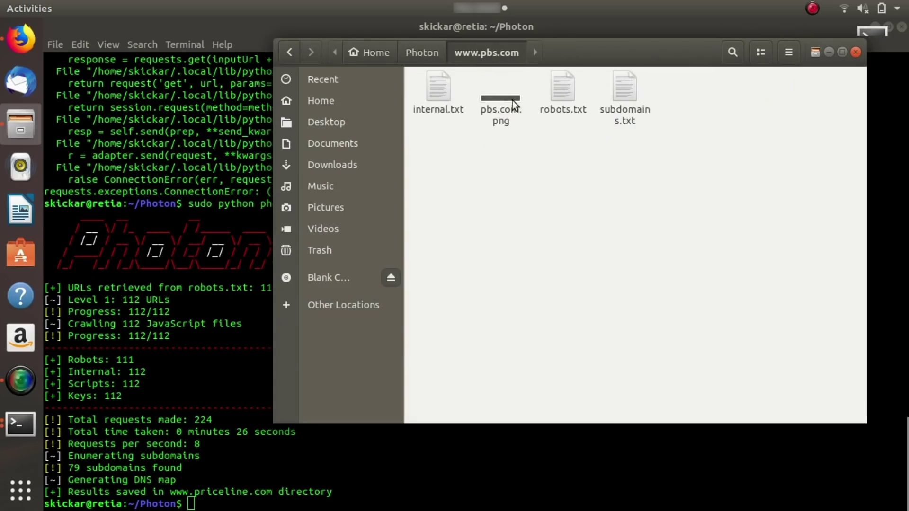
double_click(513, 99)
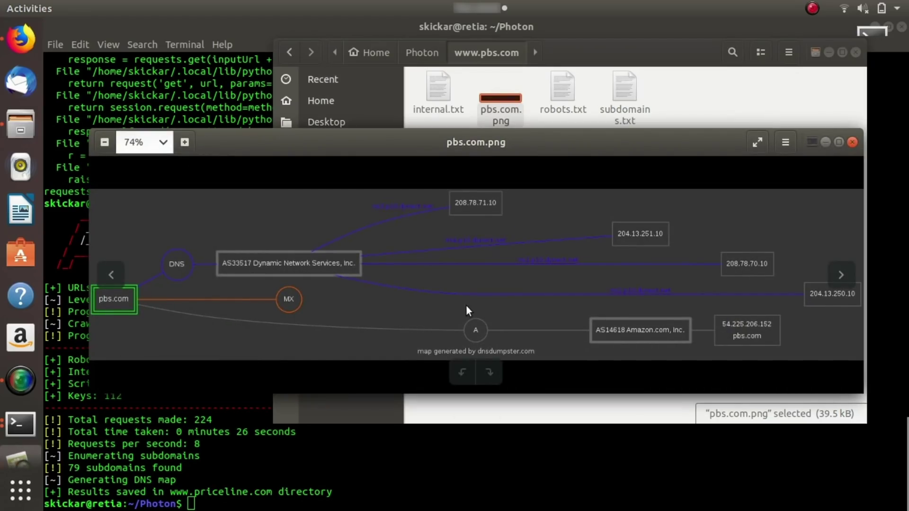
left_click(853, 142)
left_click(289, 52)
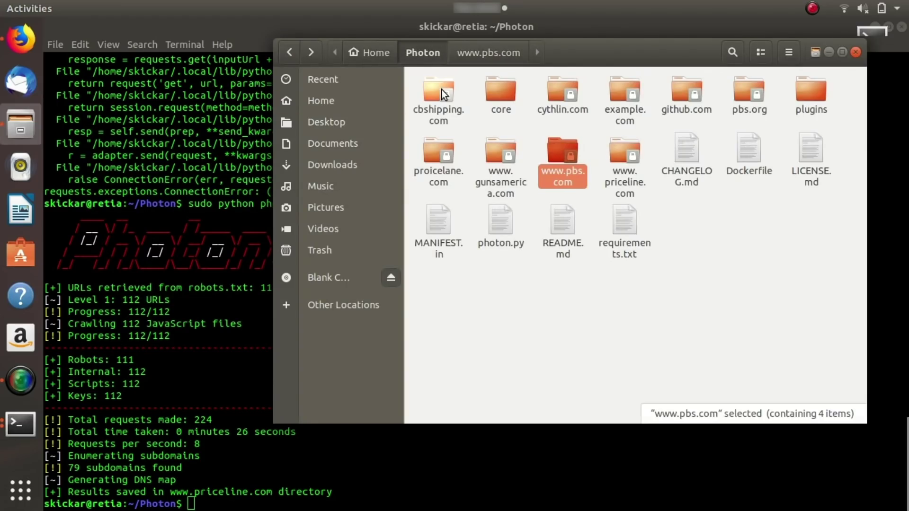
Review the PDF and image links in files.txt of the cbshipping.com results, close it, and return to the Photon folder
double_click(441, 90)
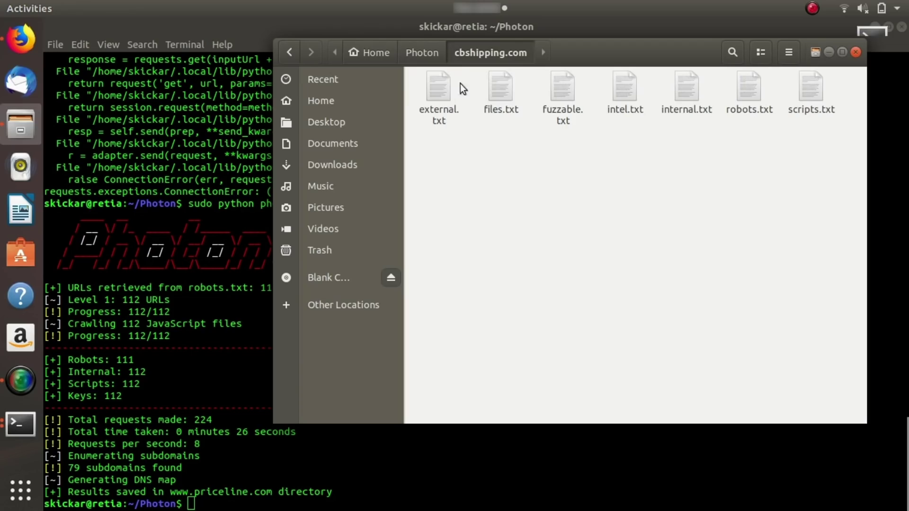
double_click(501, 89)
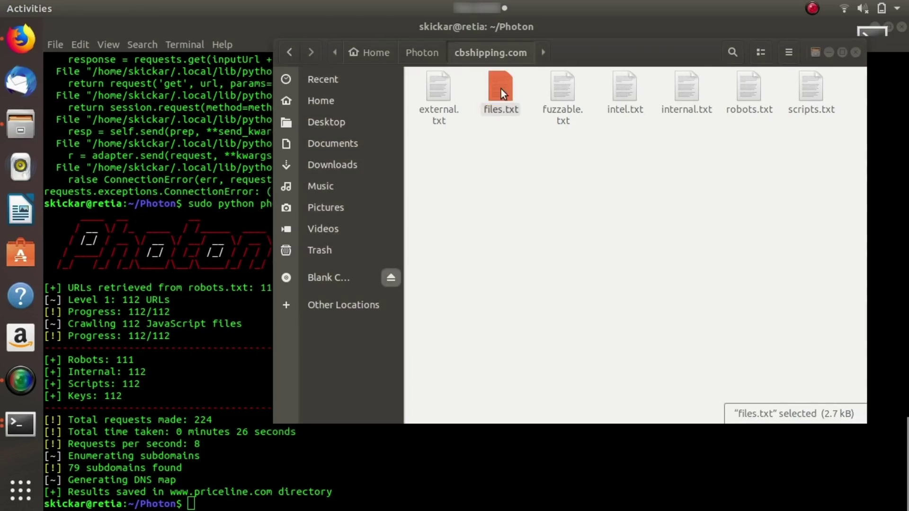
scroll(357, 202, "down", 1)
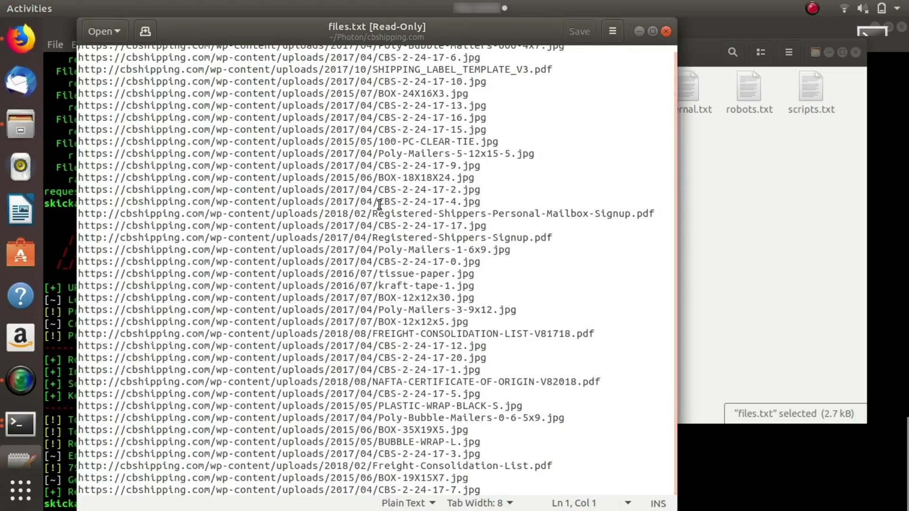
scroll(380, 204, "up", 1)
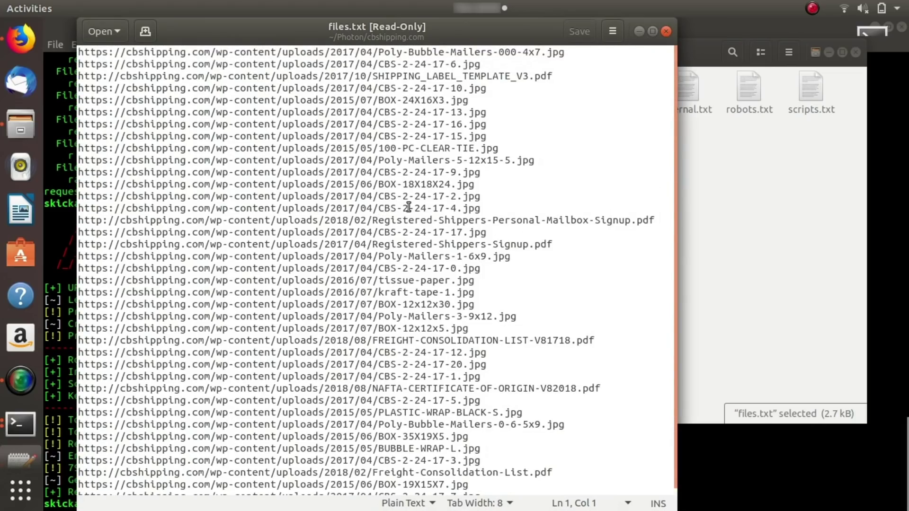
left_click(664, 31)
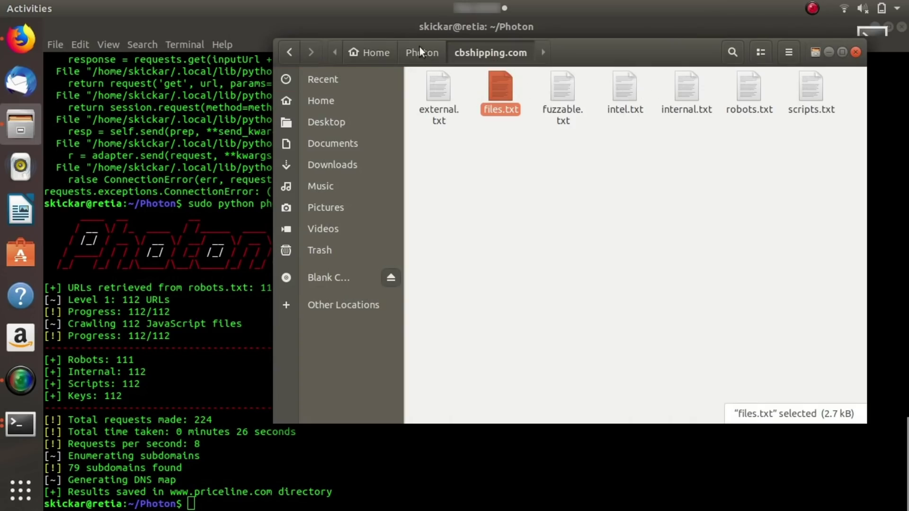
left_click(282, 57)
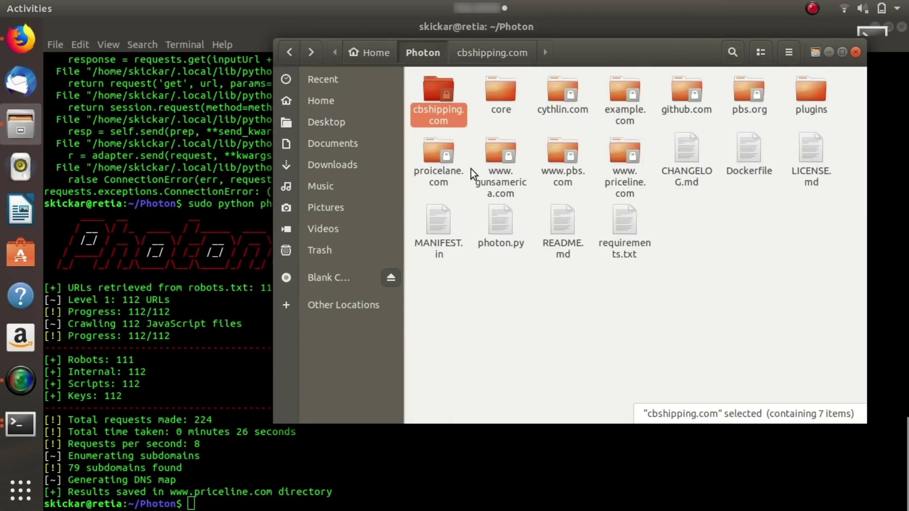